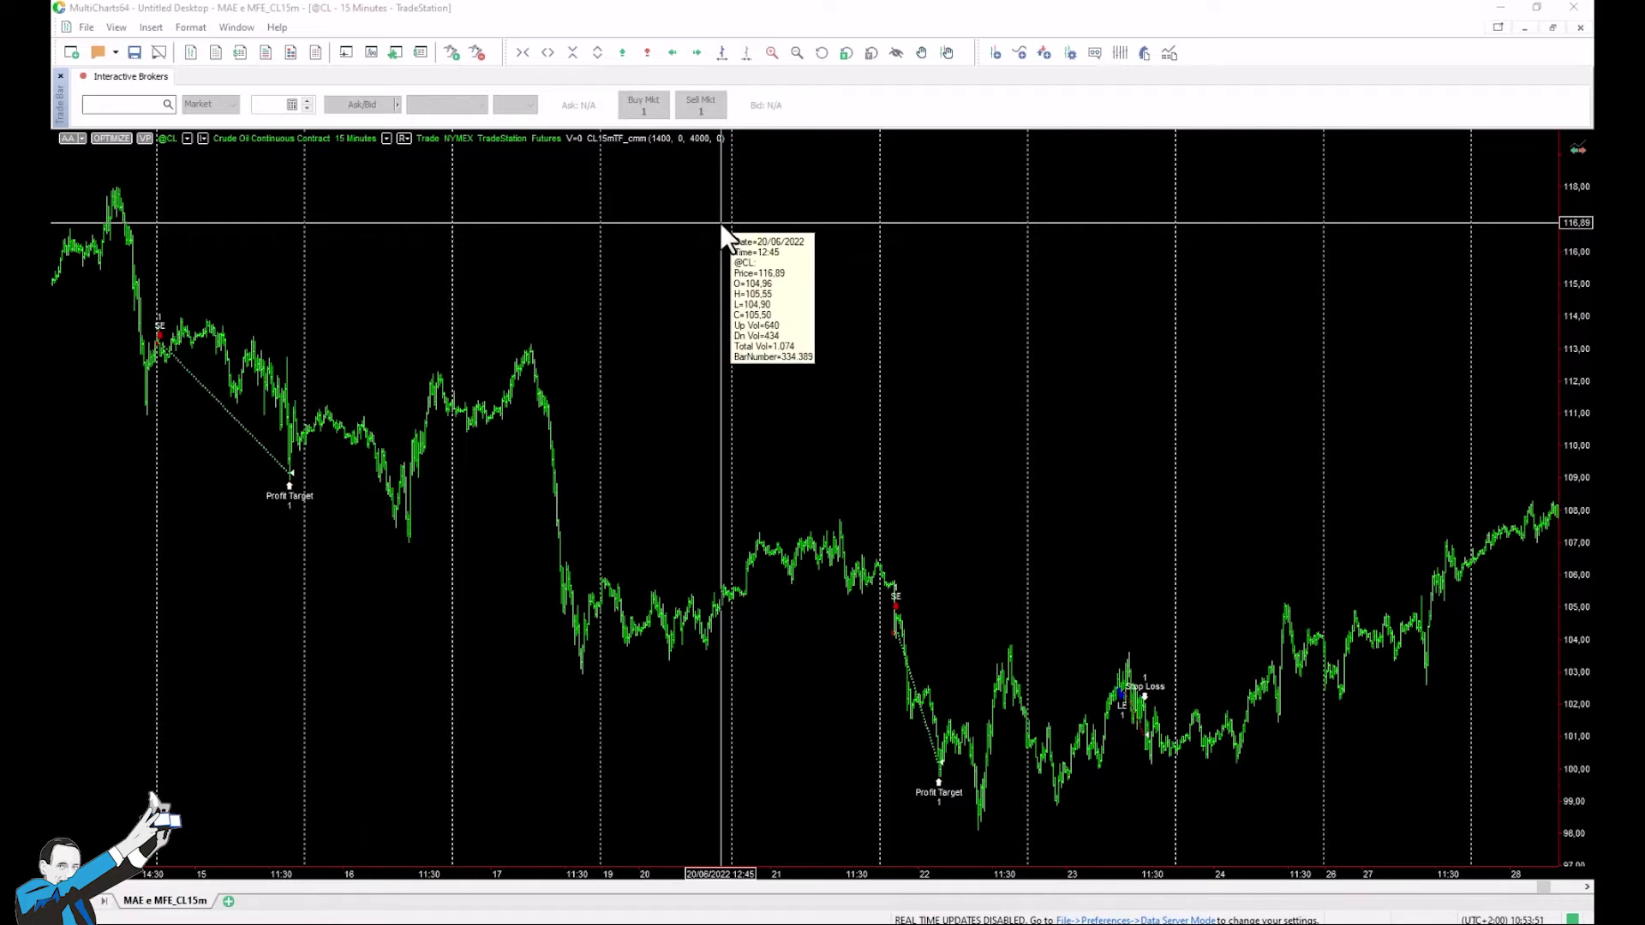
Open the strategy performance report and compare its Maximum Adverse Excursion and Maximum Favorable Excursion charts
click(1144, 53)
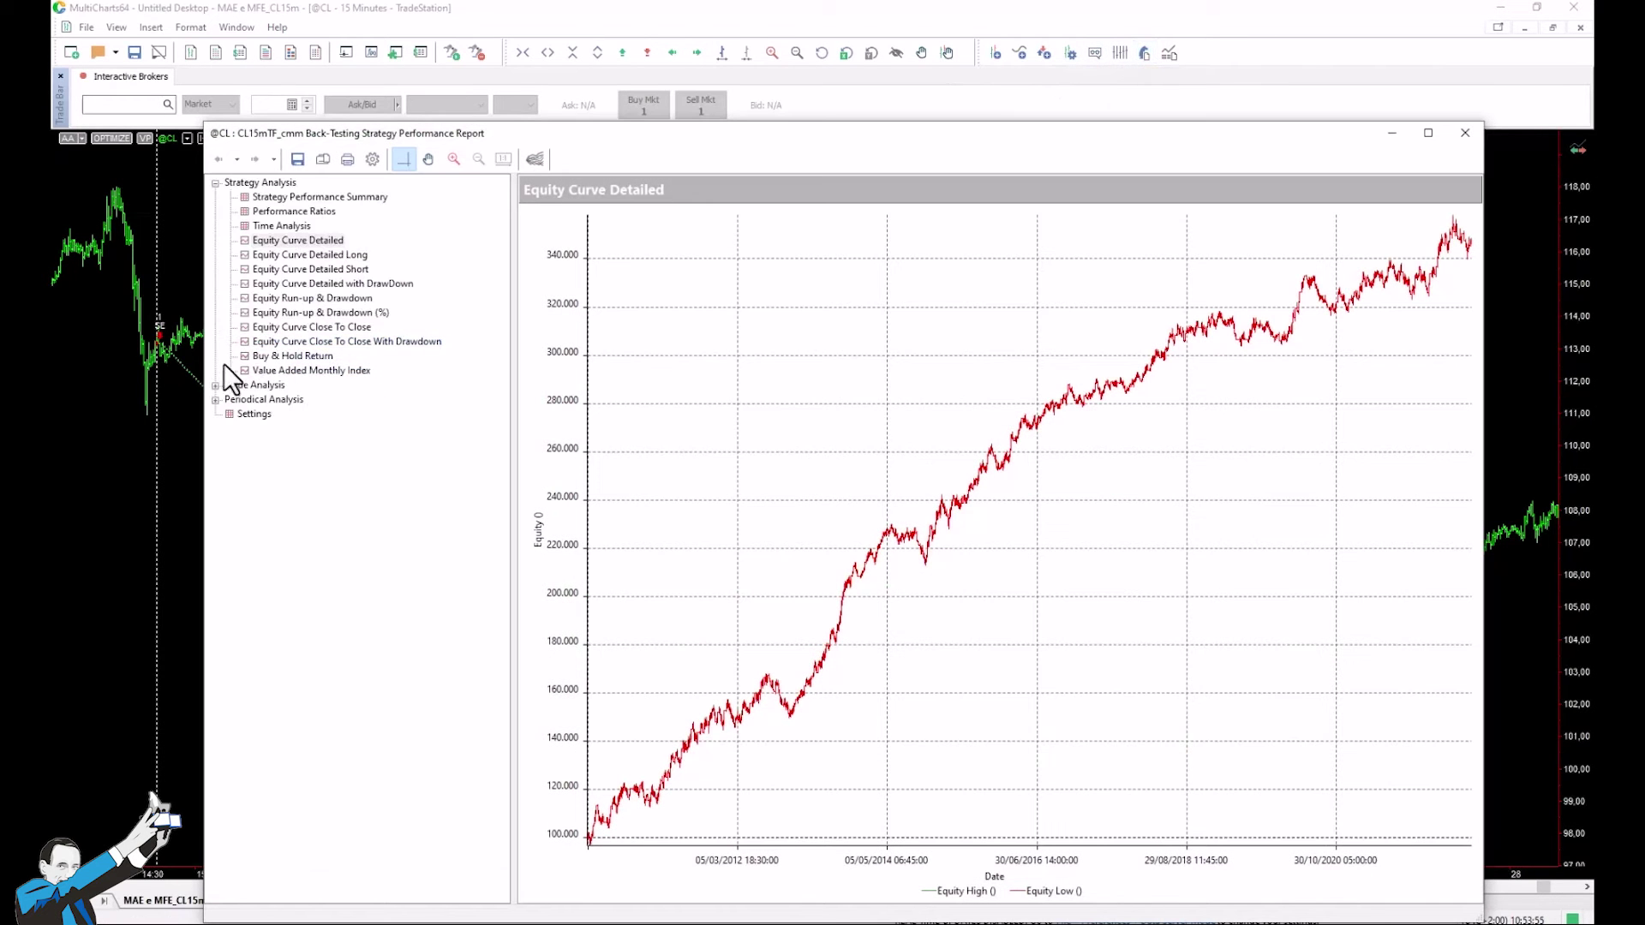
click(215, 386)
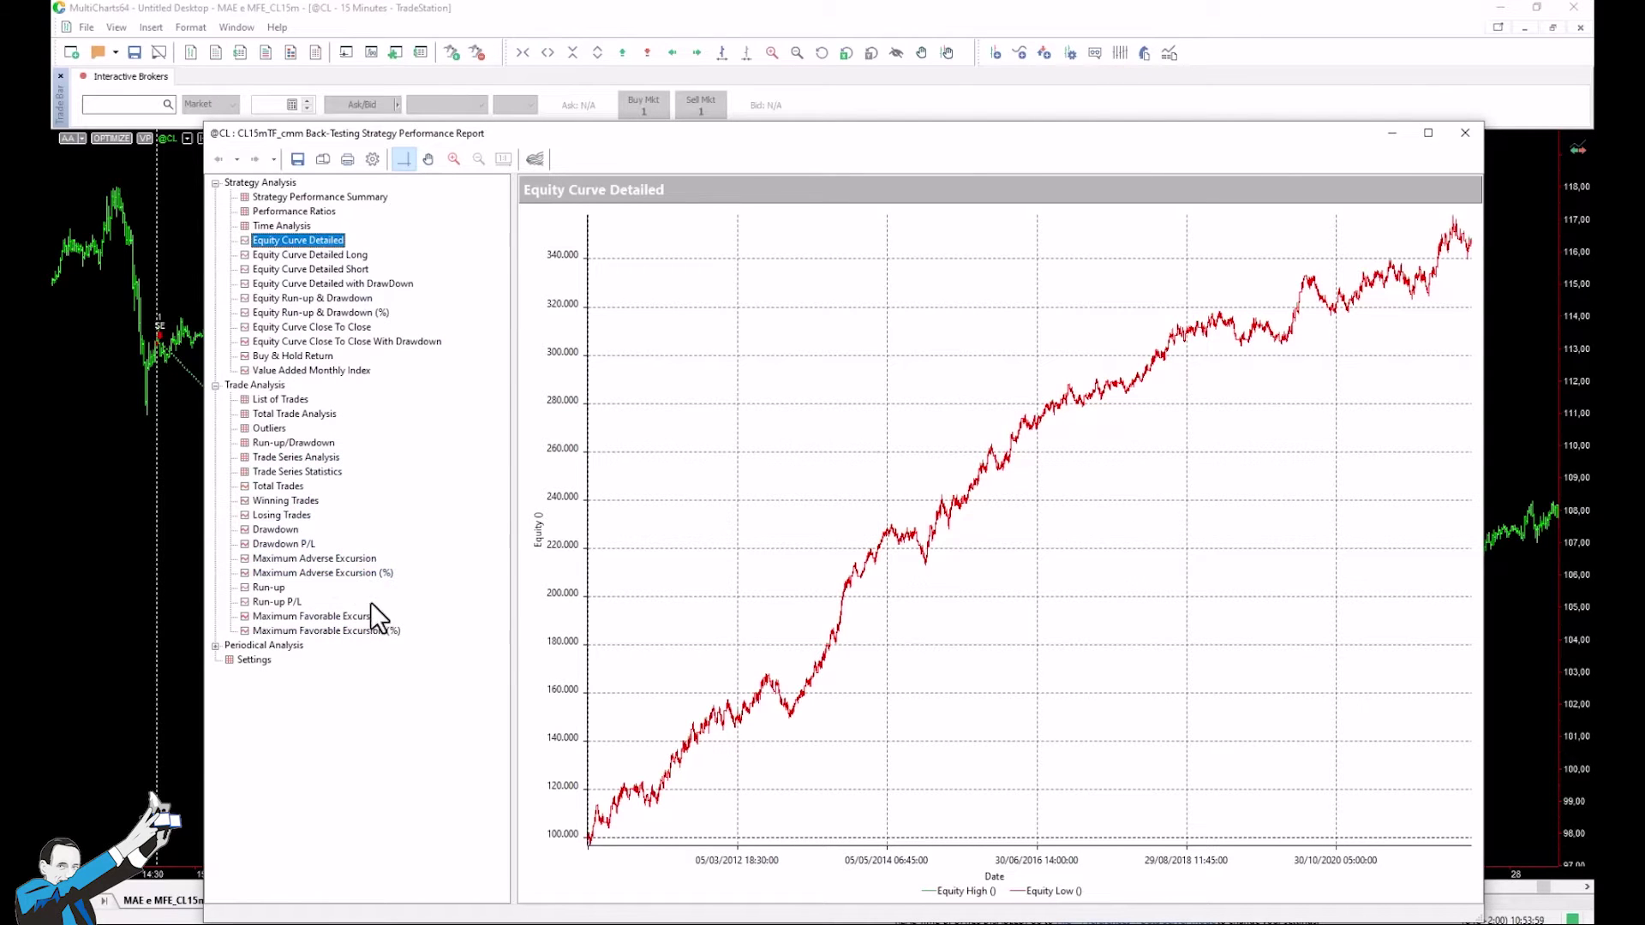
click(341, 559)
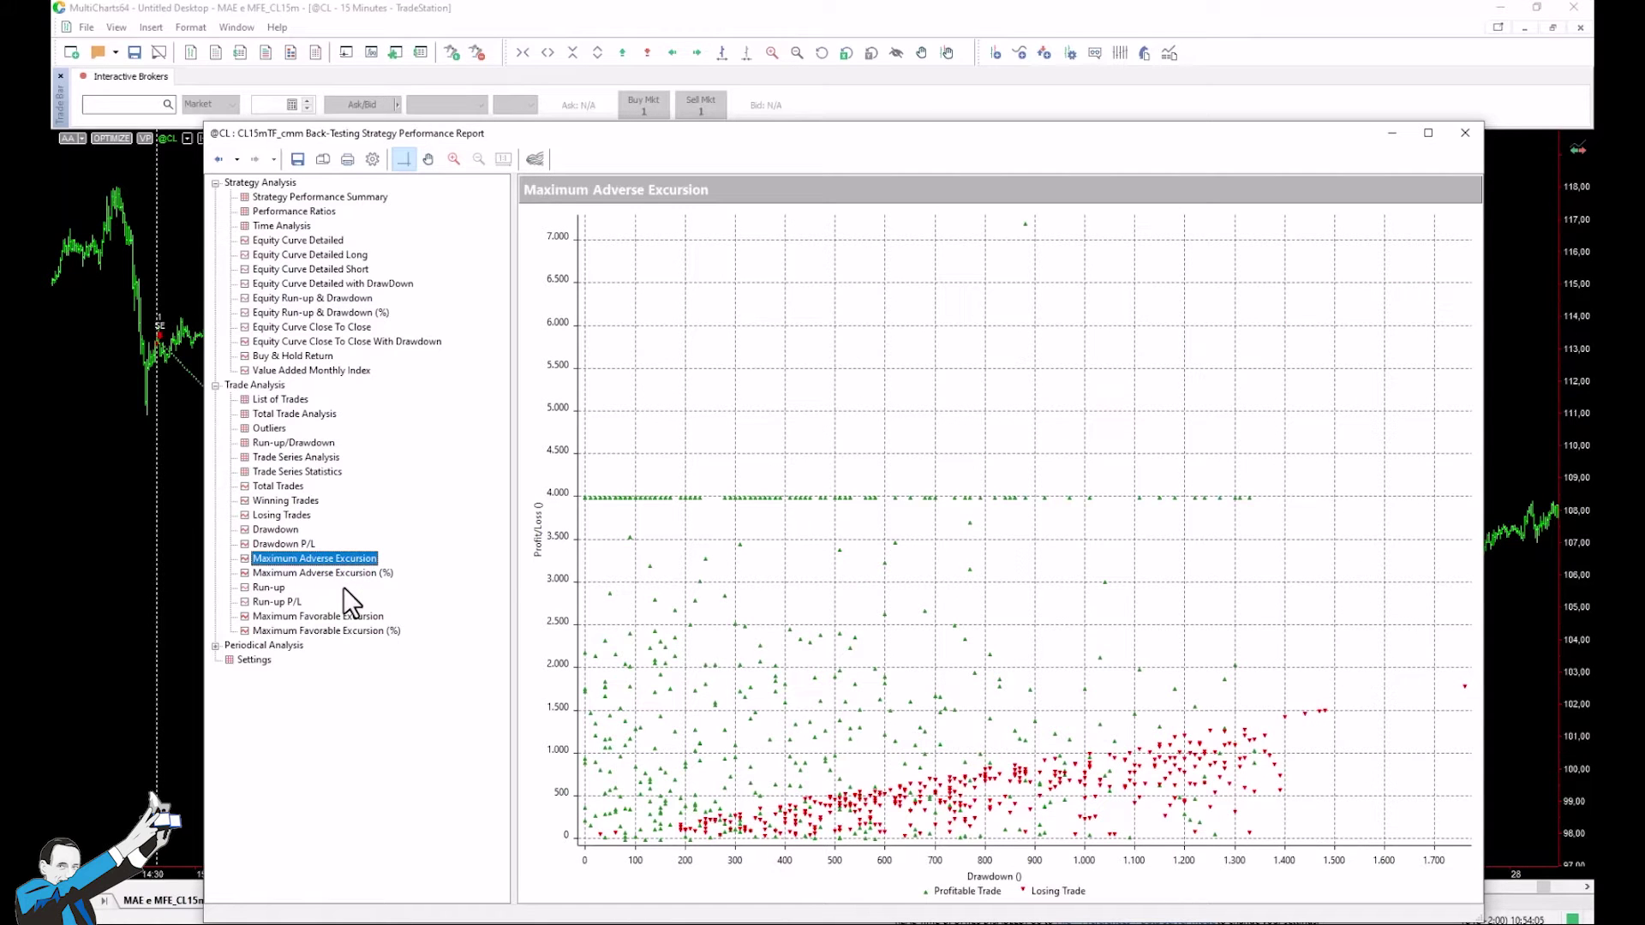
click(353, 617)
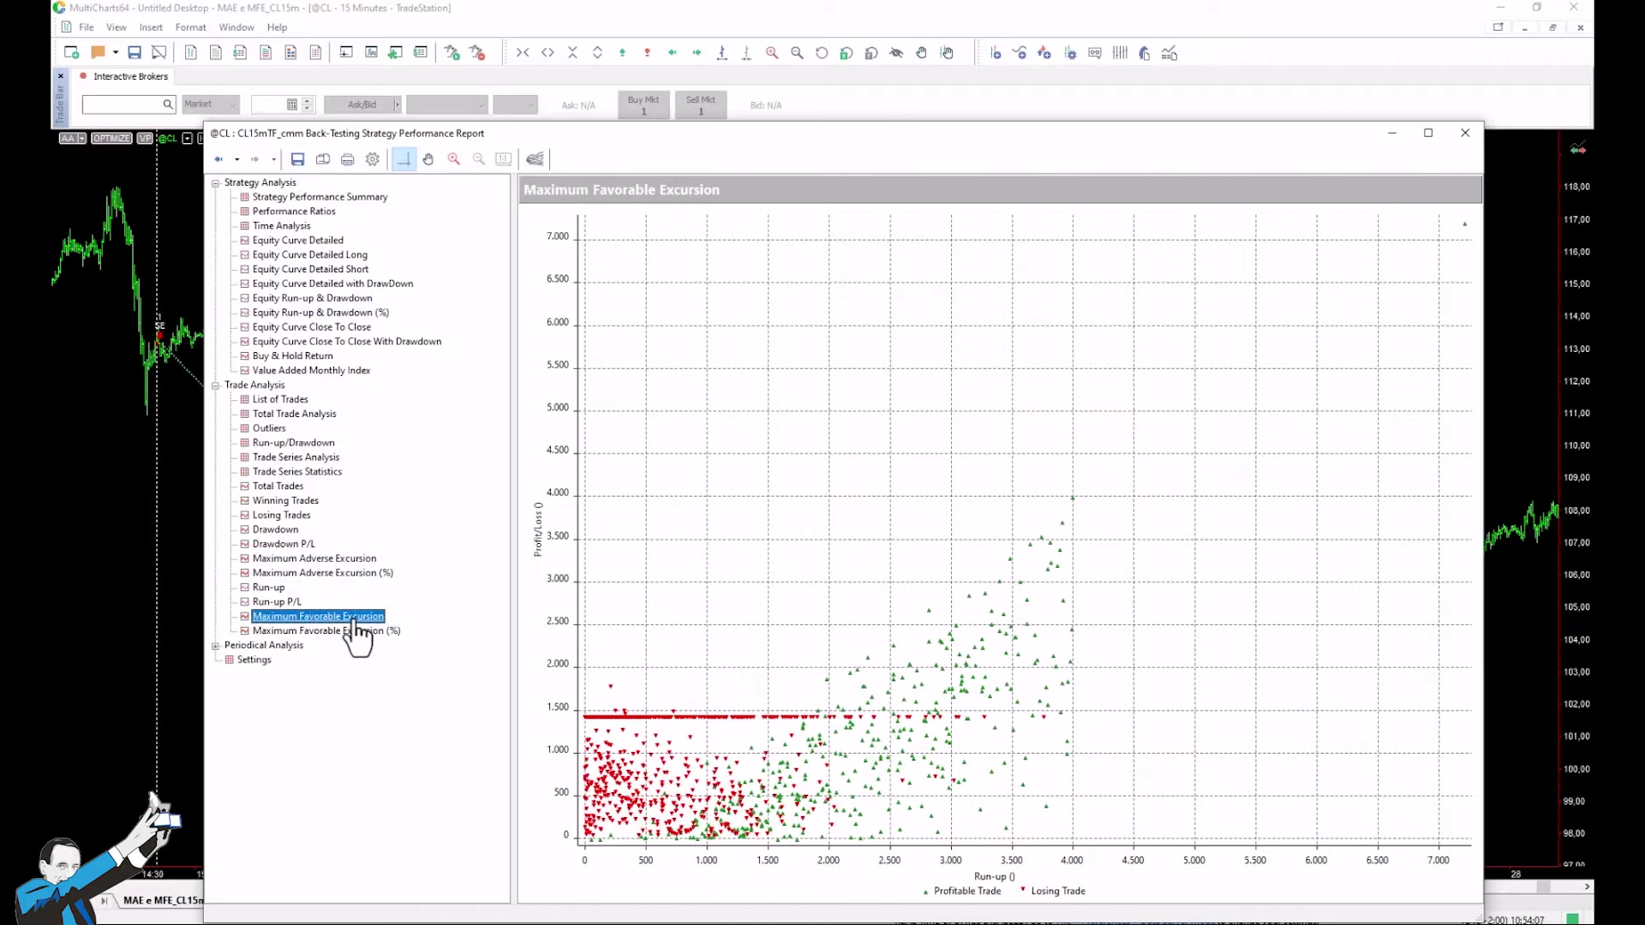
click(360, 559)
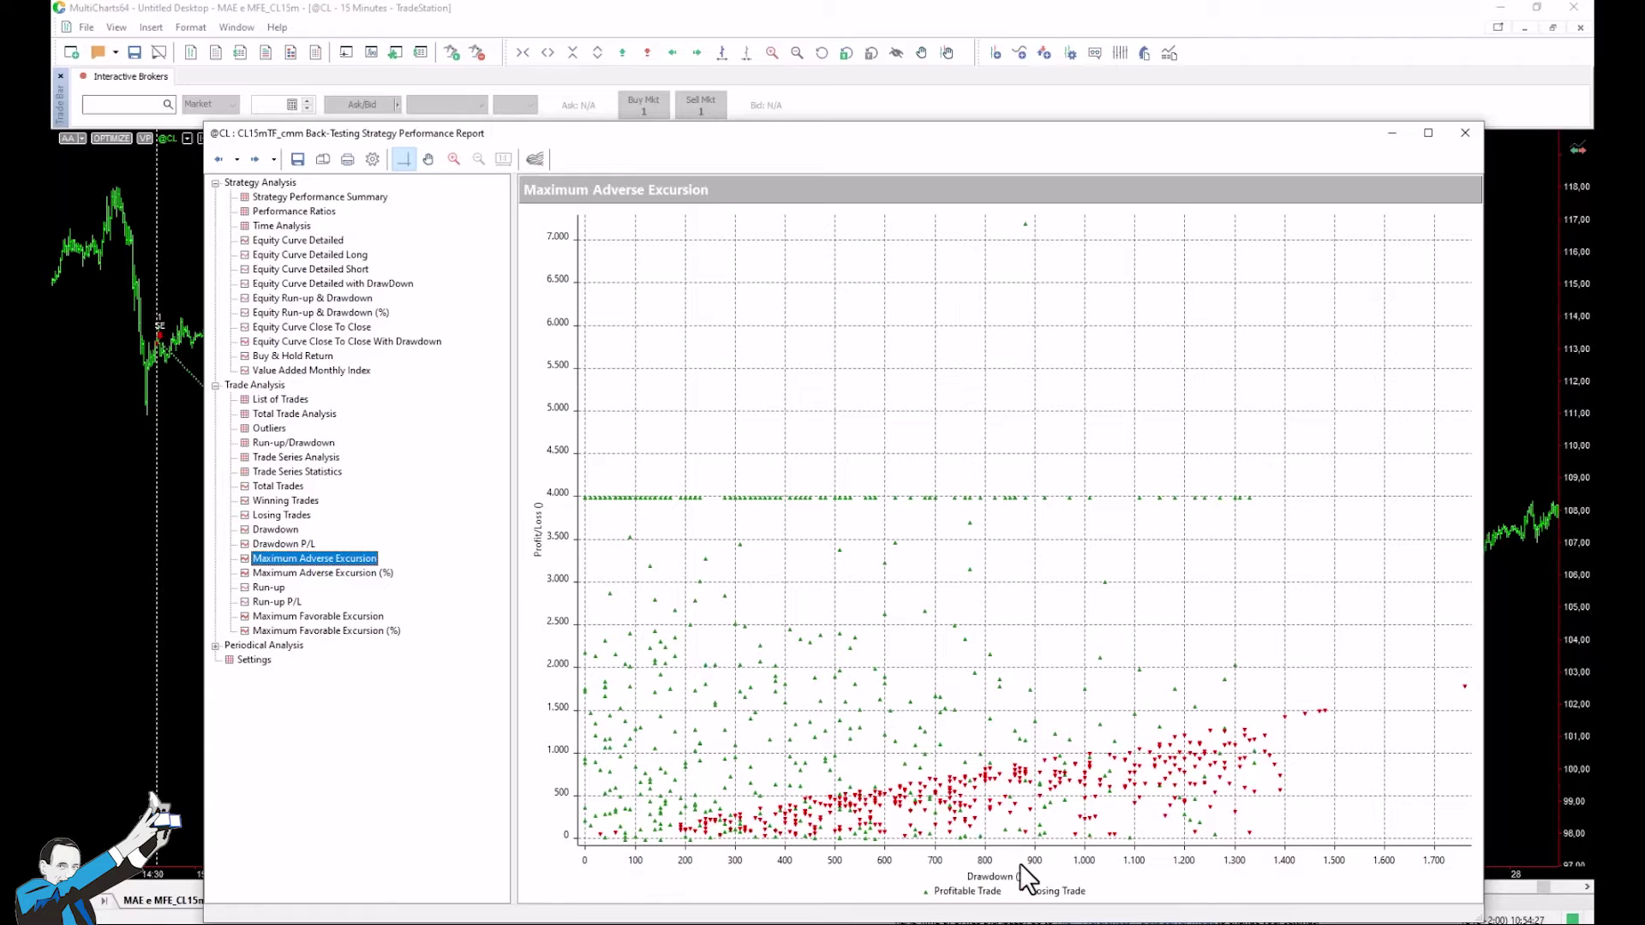
click(319, 616)
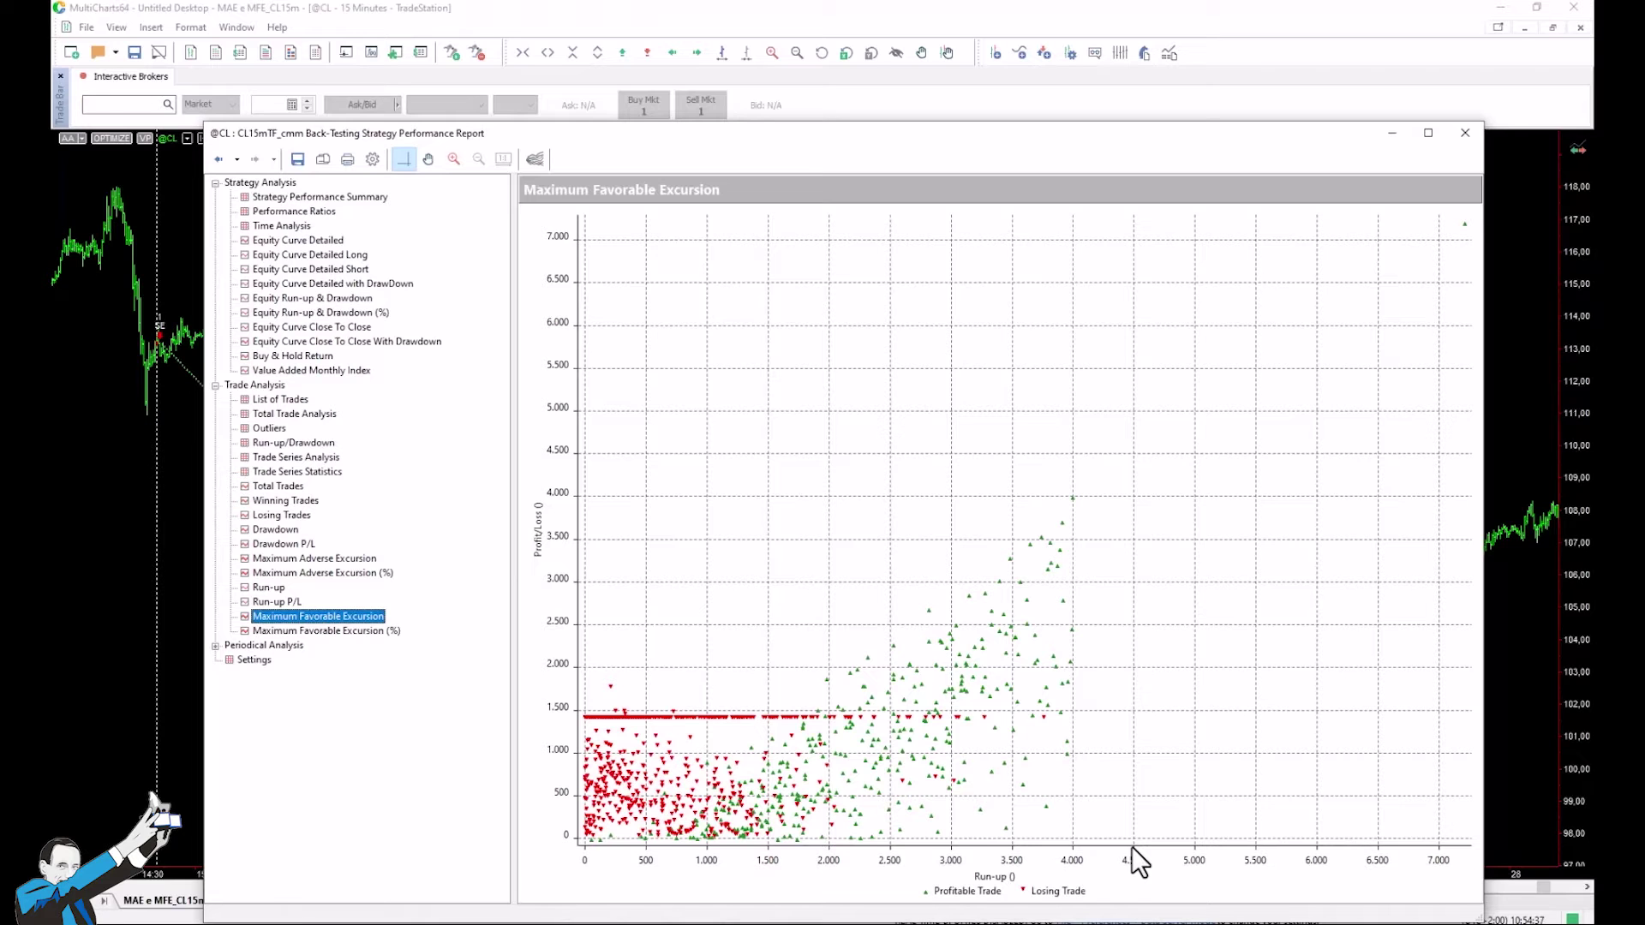
click(347, 559)
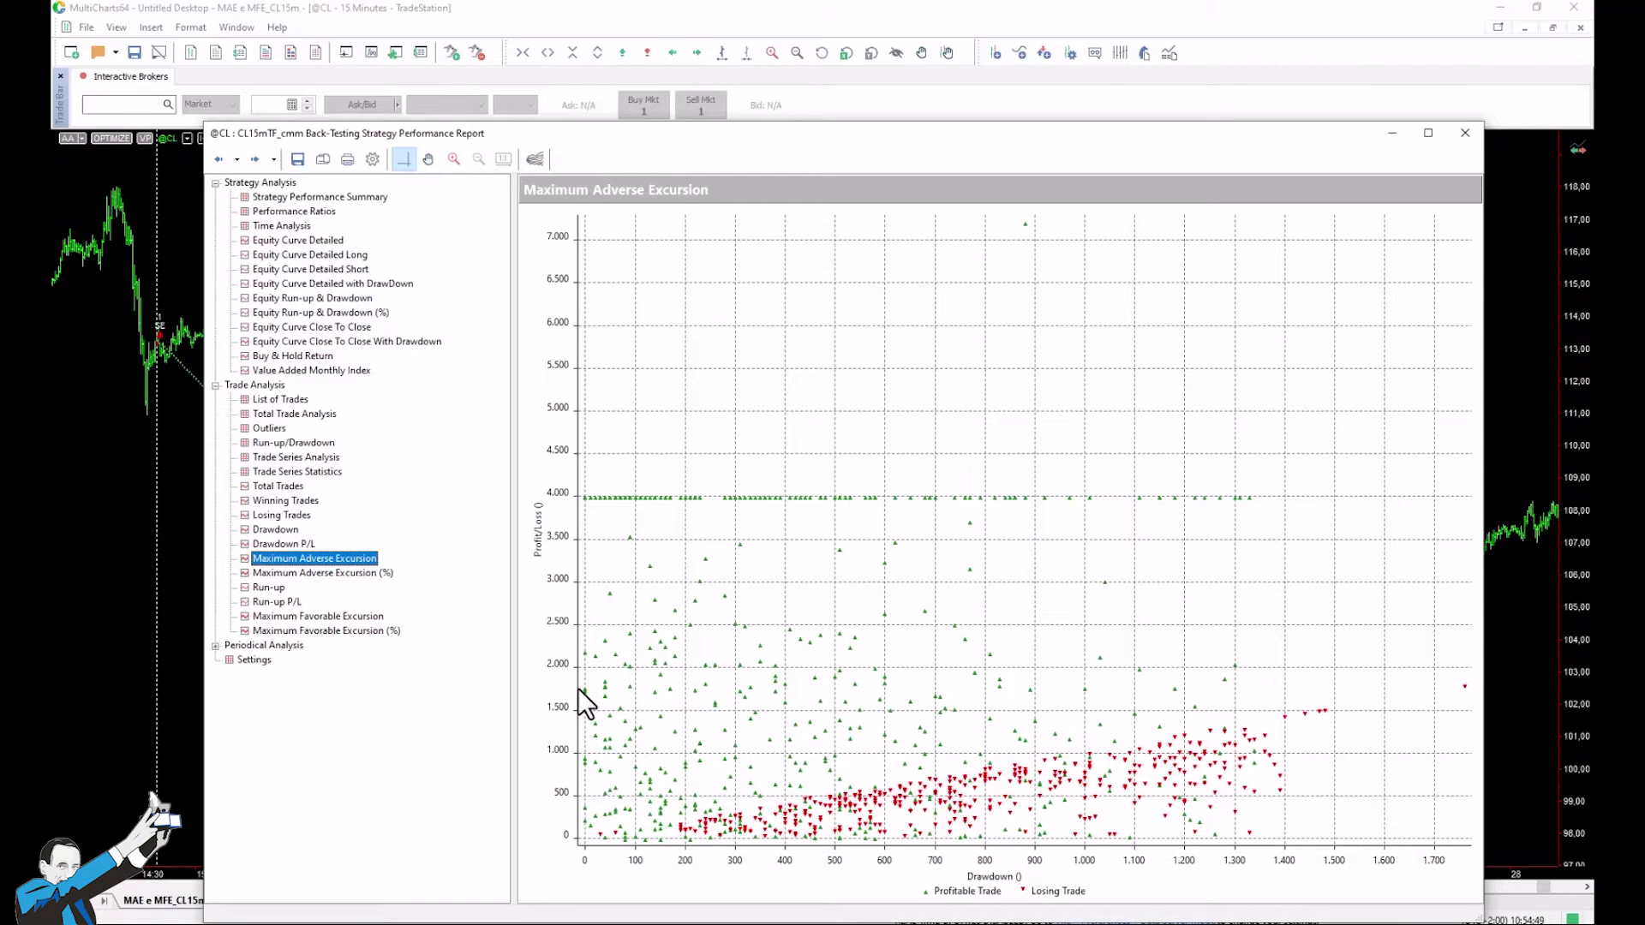
click(355, 616)
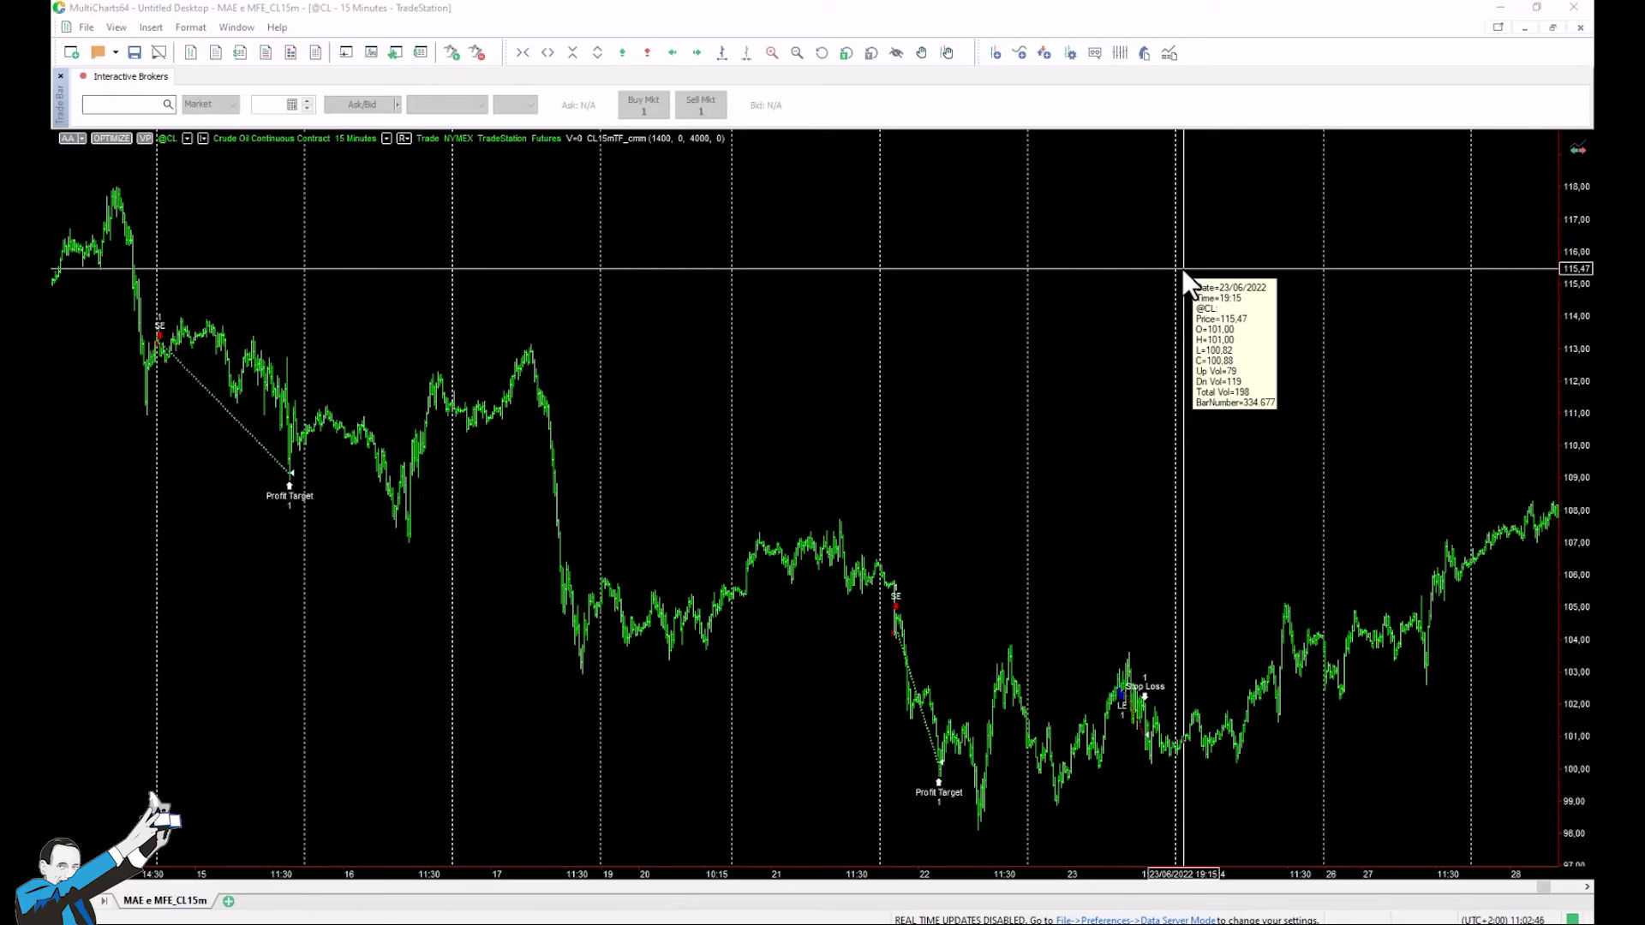
Review the StopLoss, BreakEven and TakeProfit inputs of the CL15mTF_cmm signal and return to the chart
right_click(829, 219)
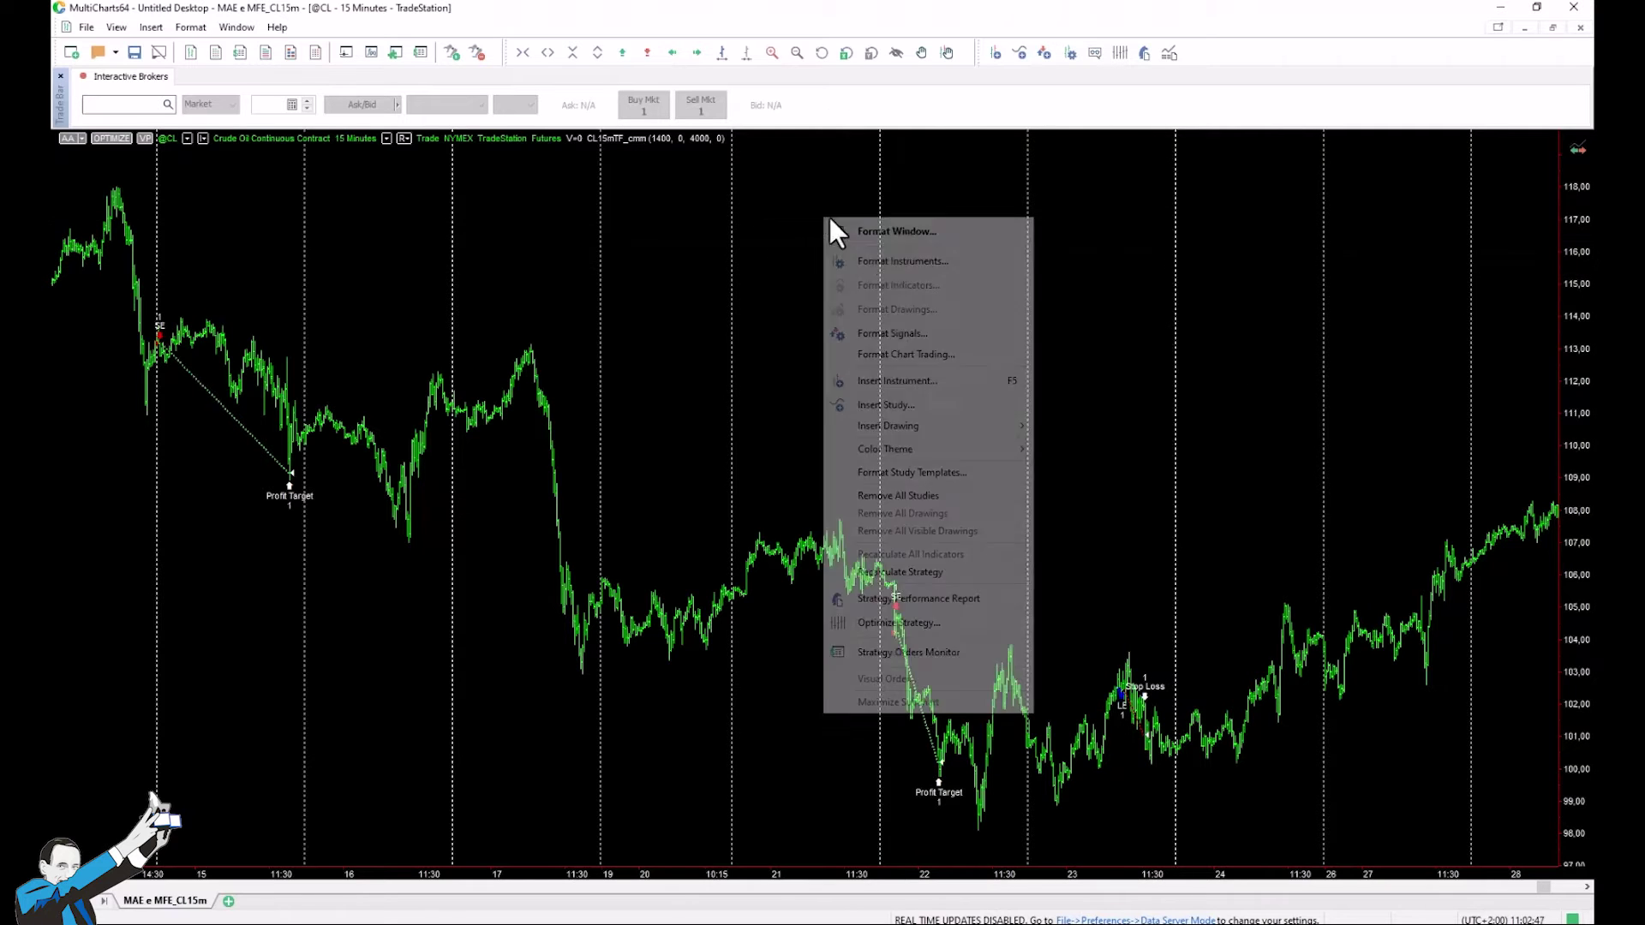
click(903, 331)
click(1070, 369)
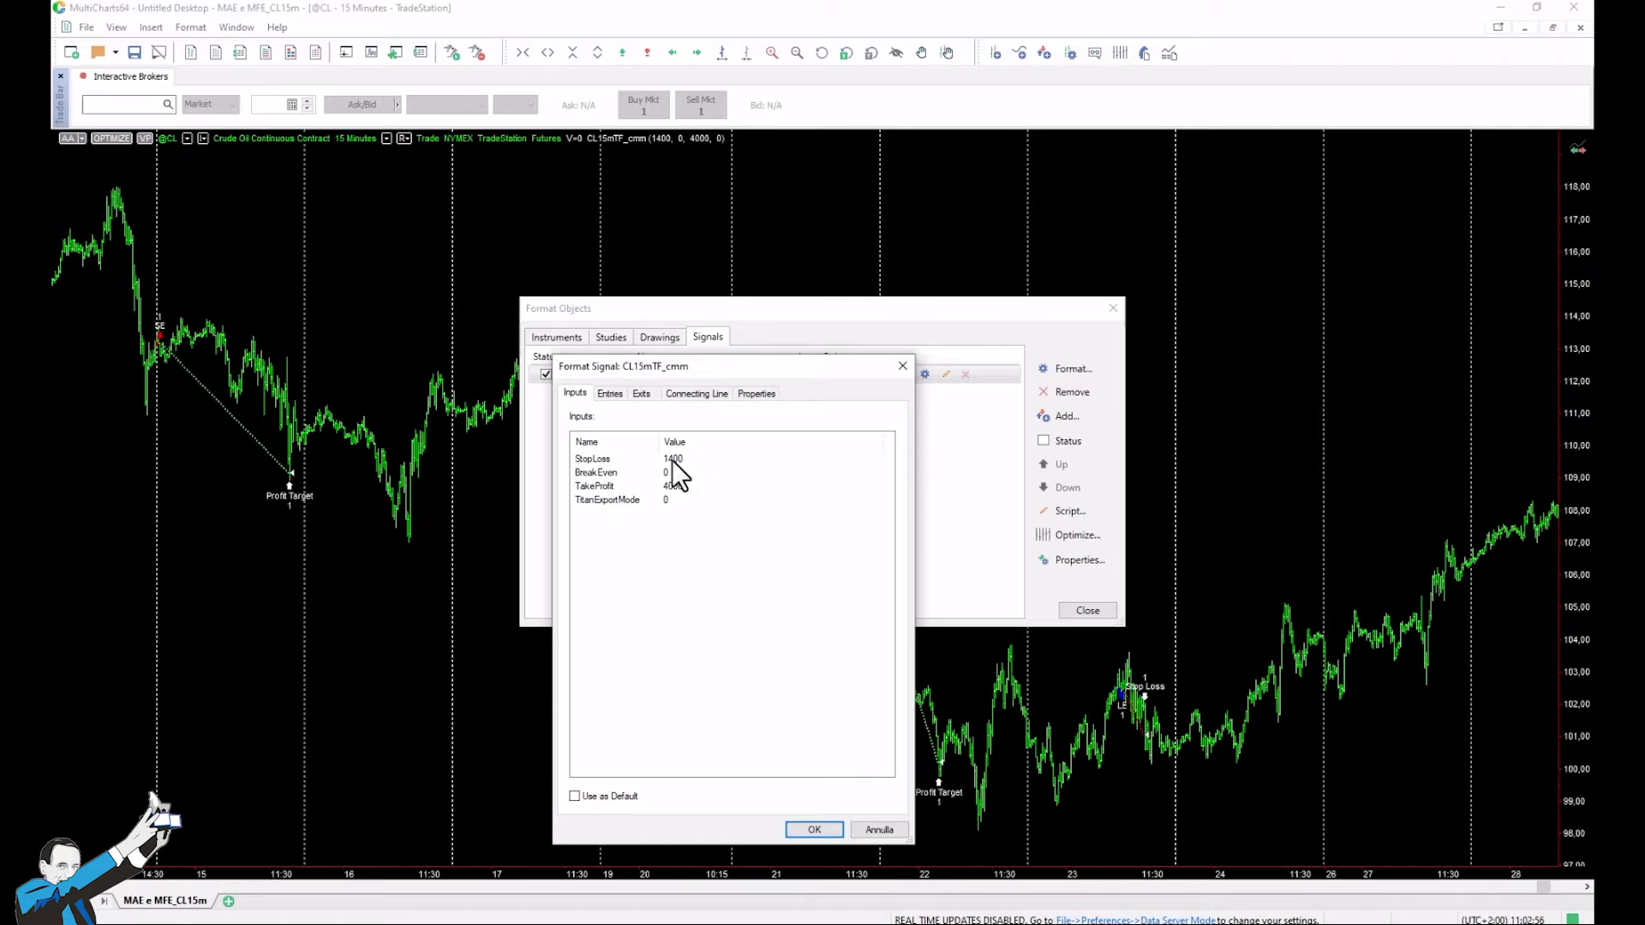
click(814, 830)
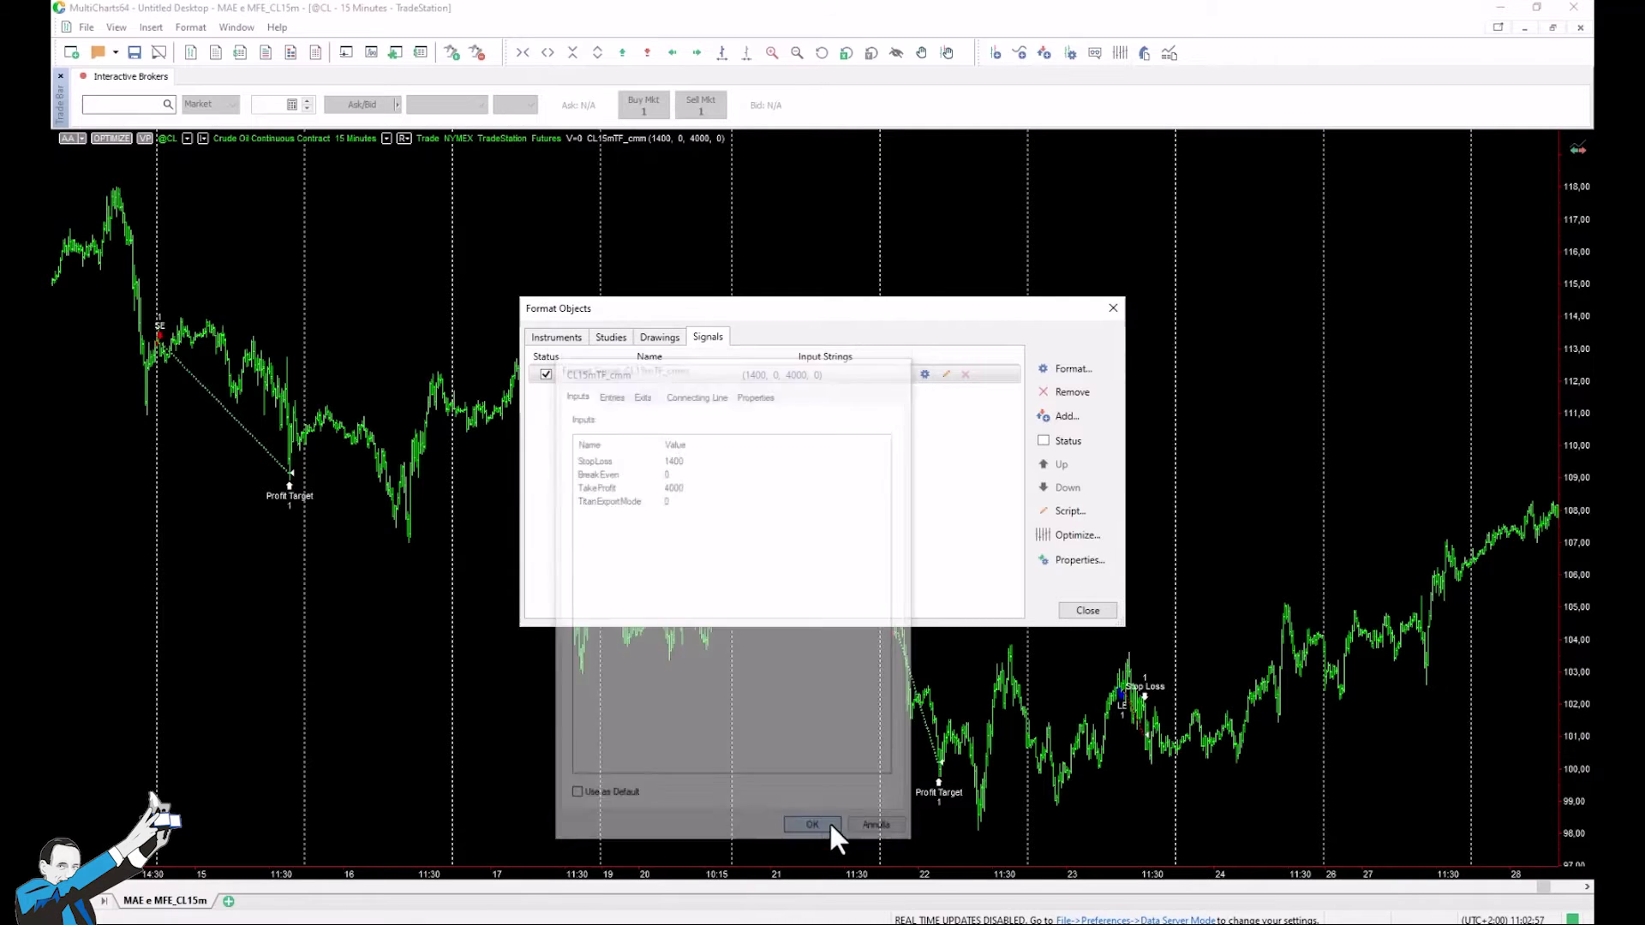
click(1090, 610)
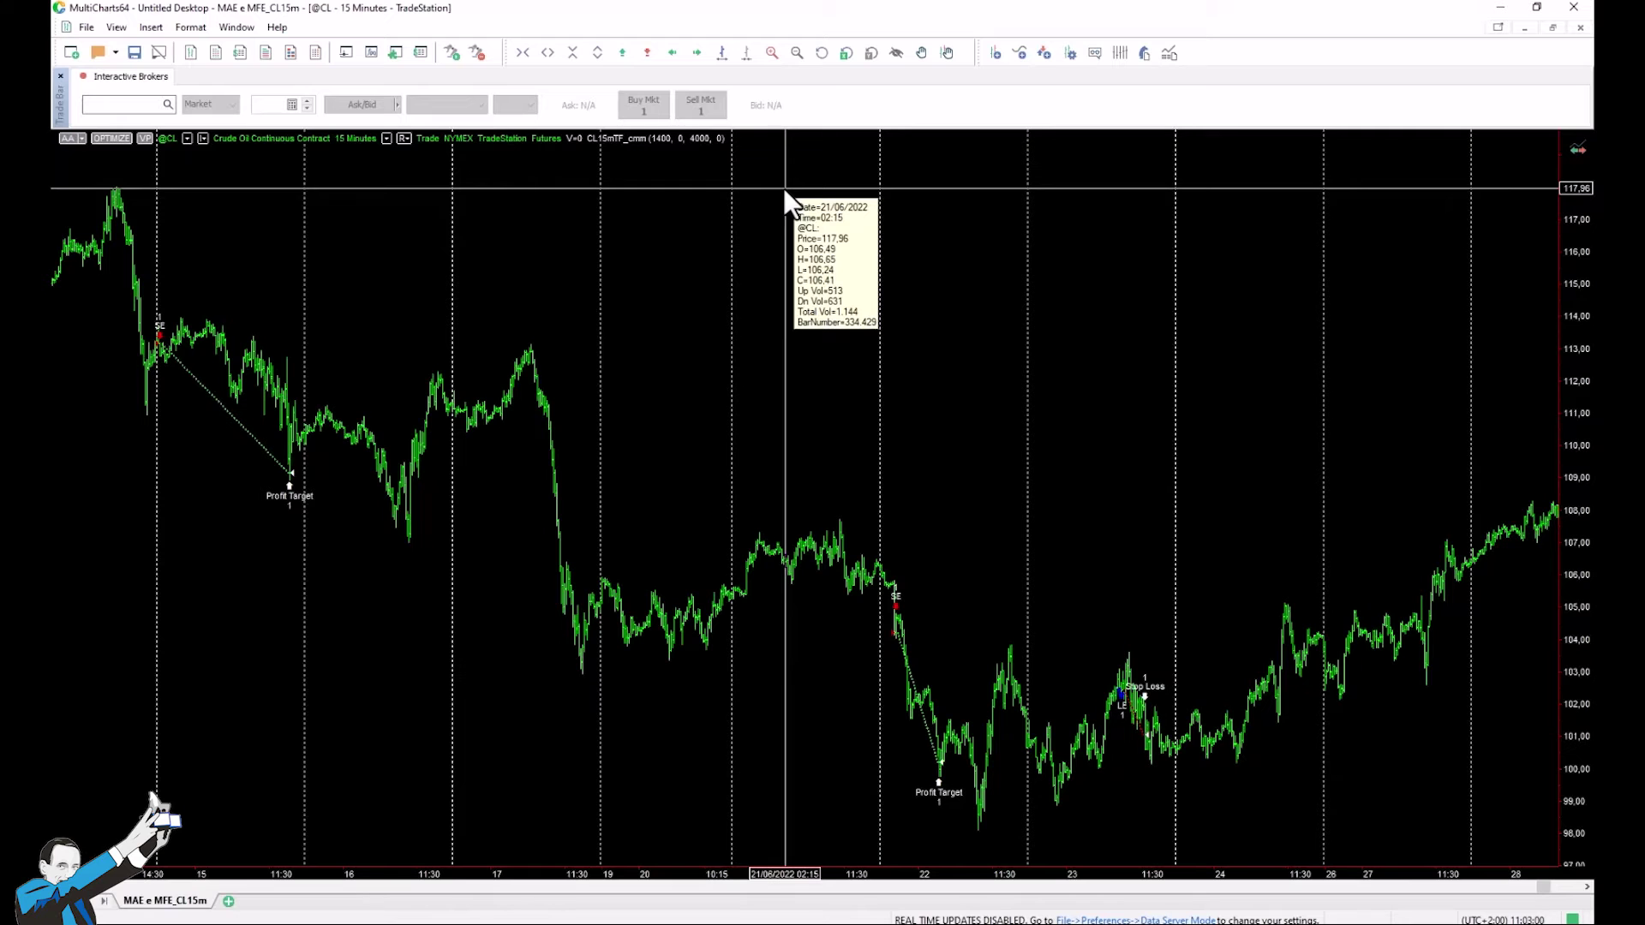
Examine the strategy's performance summary, total trade analysis, detailed equity curve and Maximum Adverse Excursion chart in the performance report
click(1147, 53)
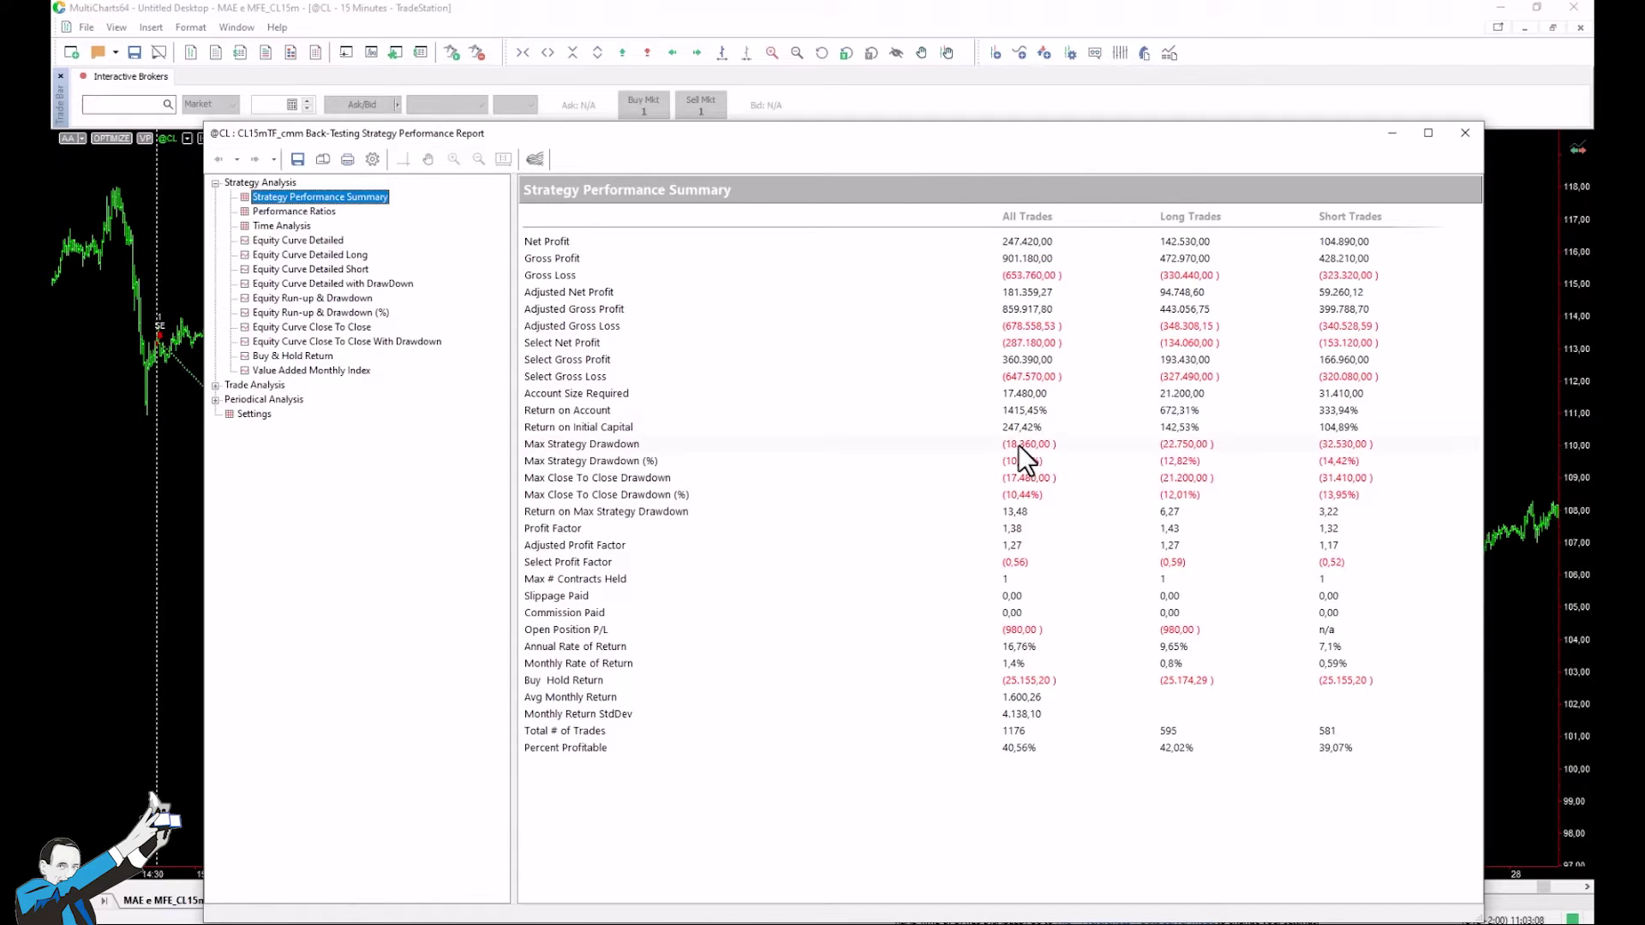
click(215, 386)
click(276, 415)
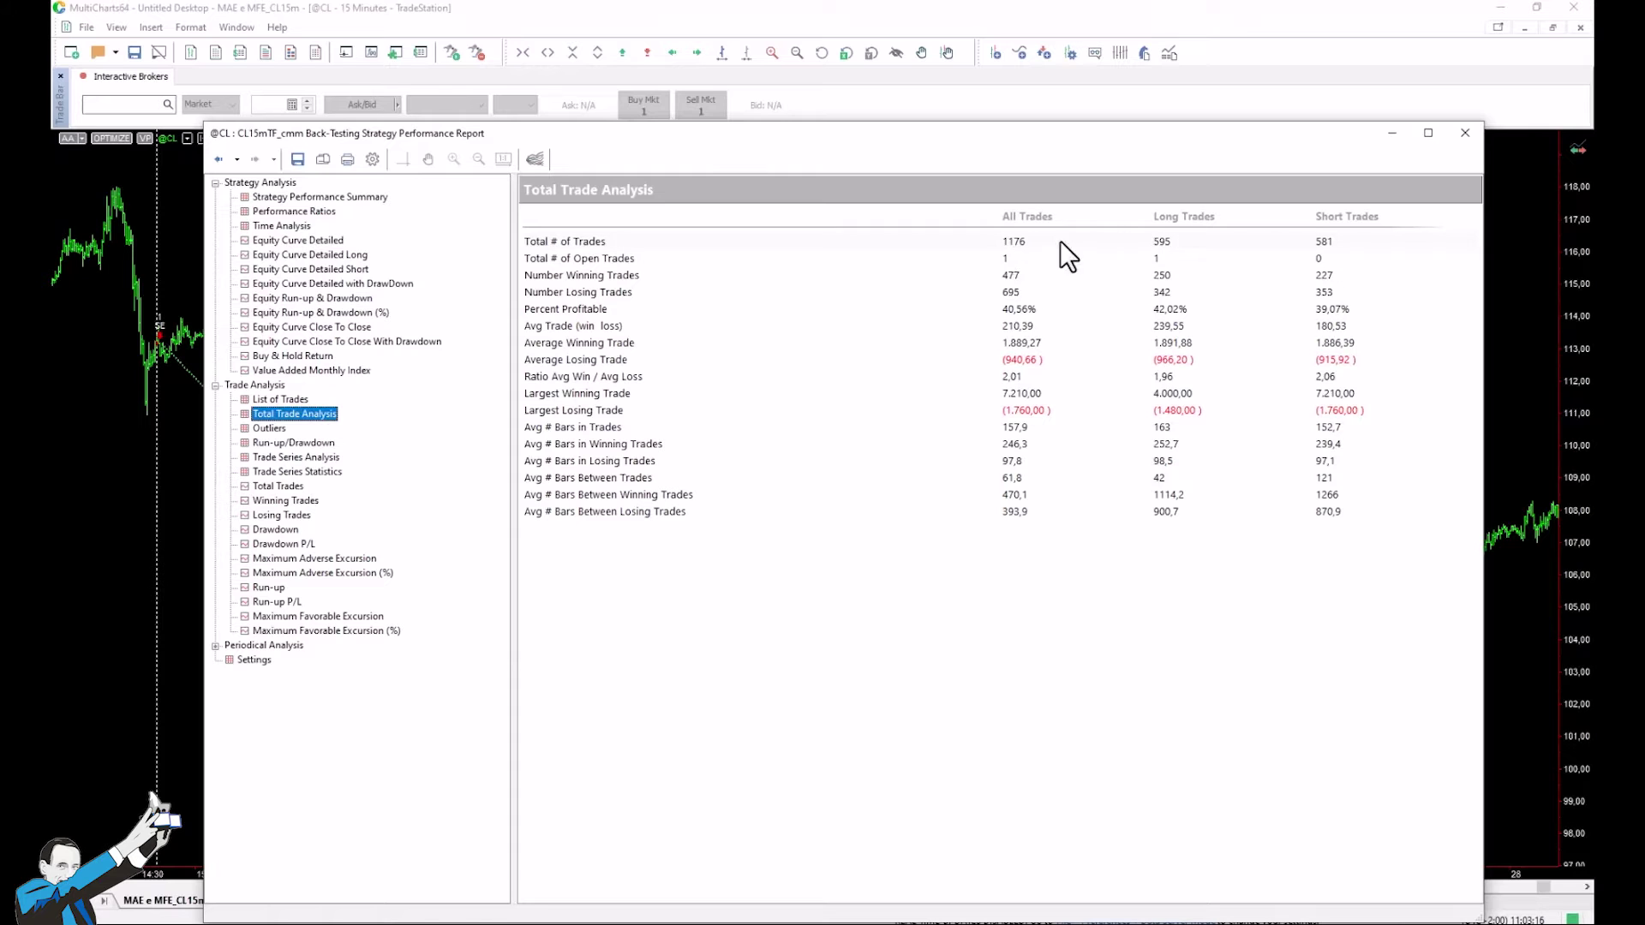
click(302, 241)
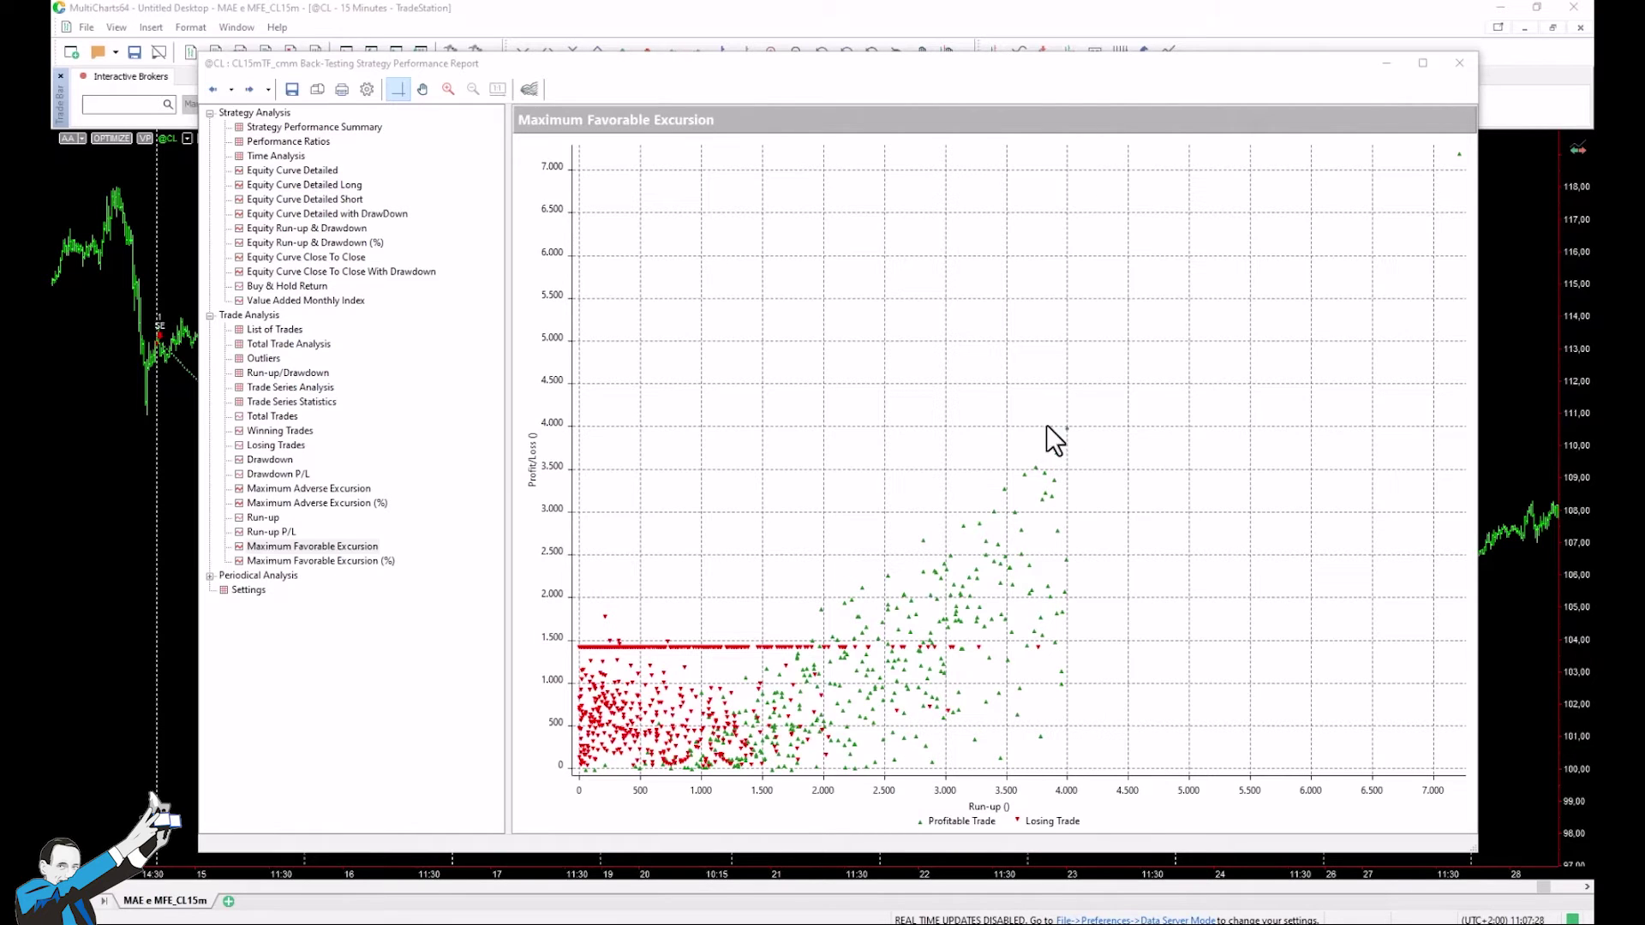
click(307, 490)
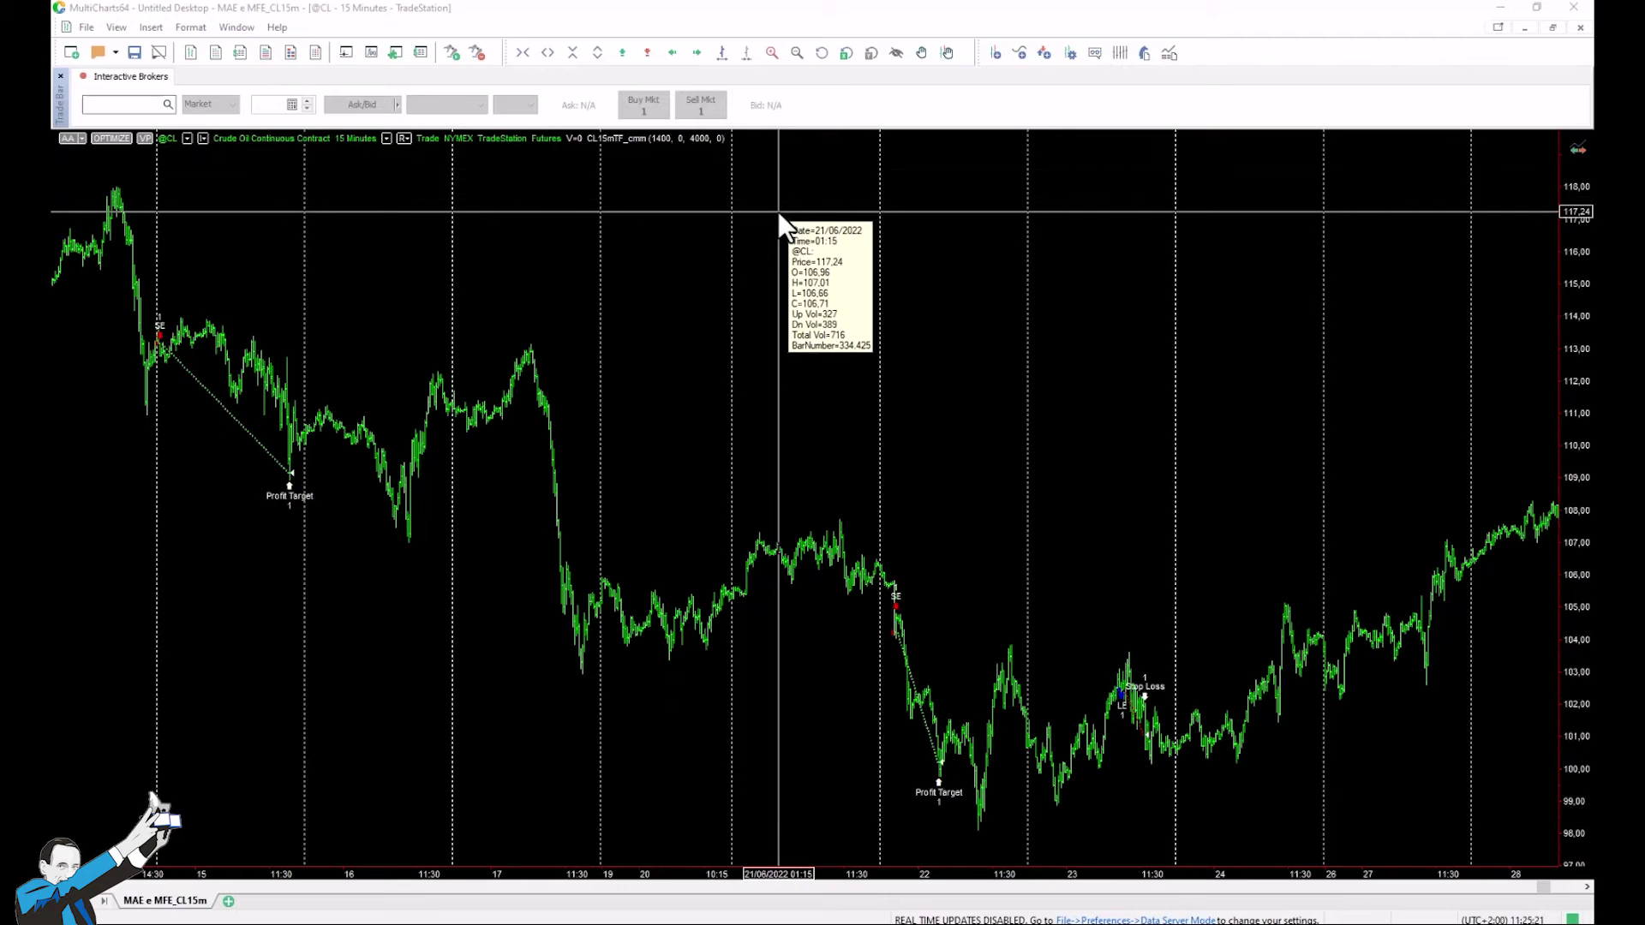
Set the StopLoss input of the CL15mTF_cmm signal to 4200 and apply it to the chart
right_click(809, 233)
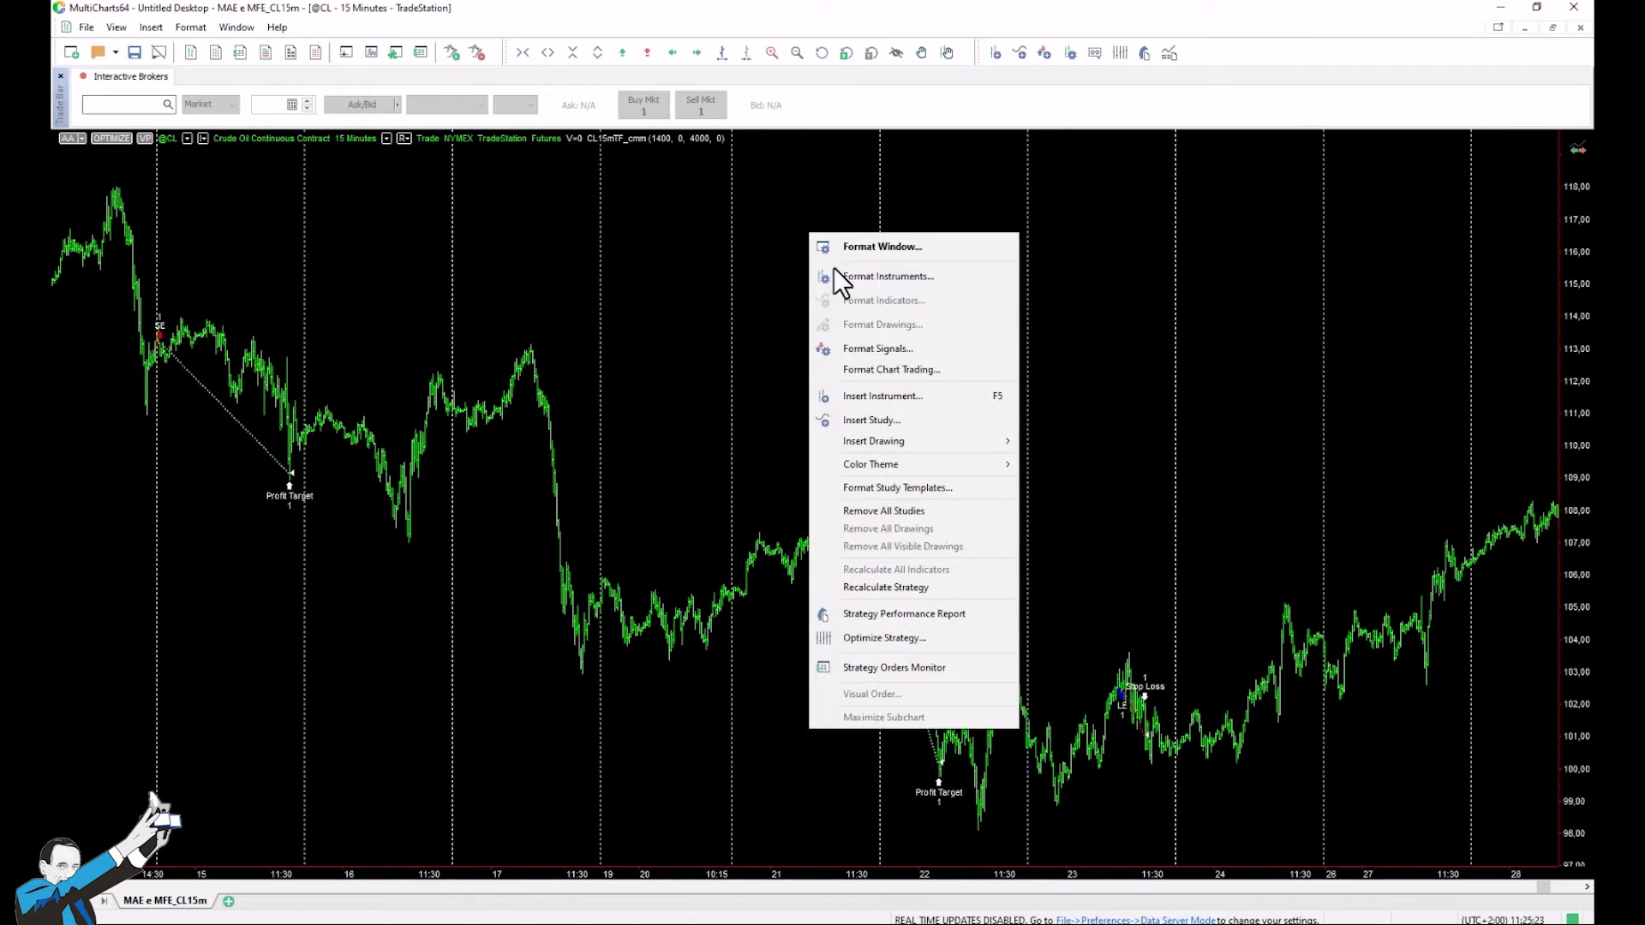
click(880, 348)
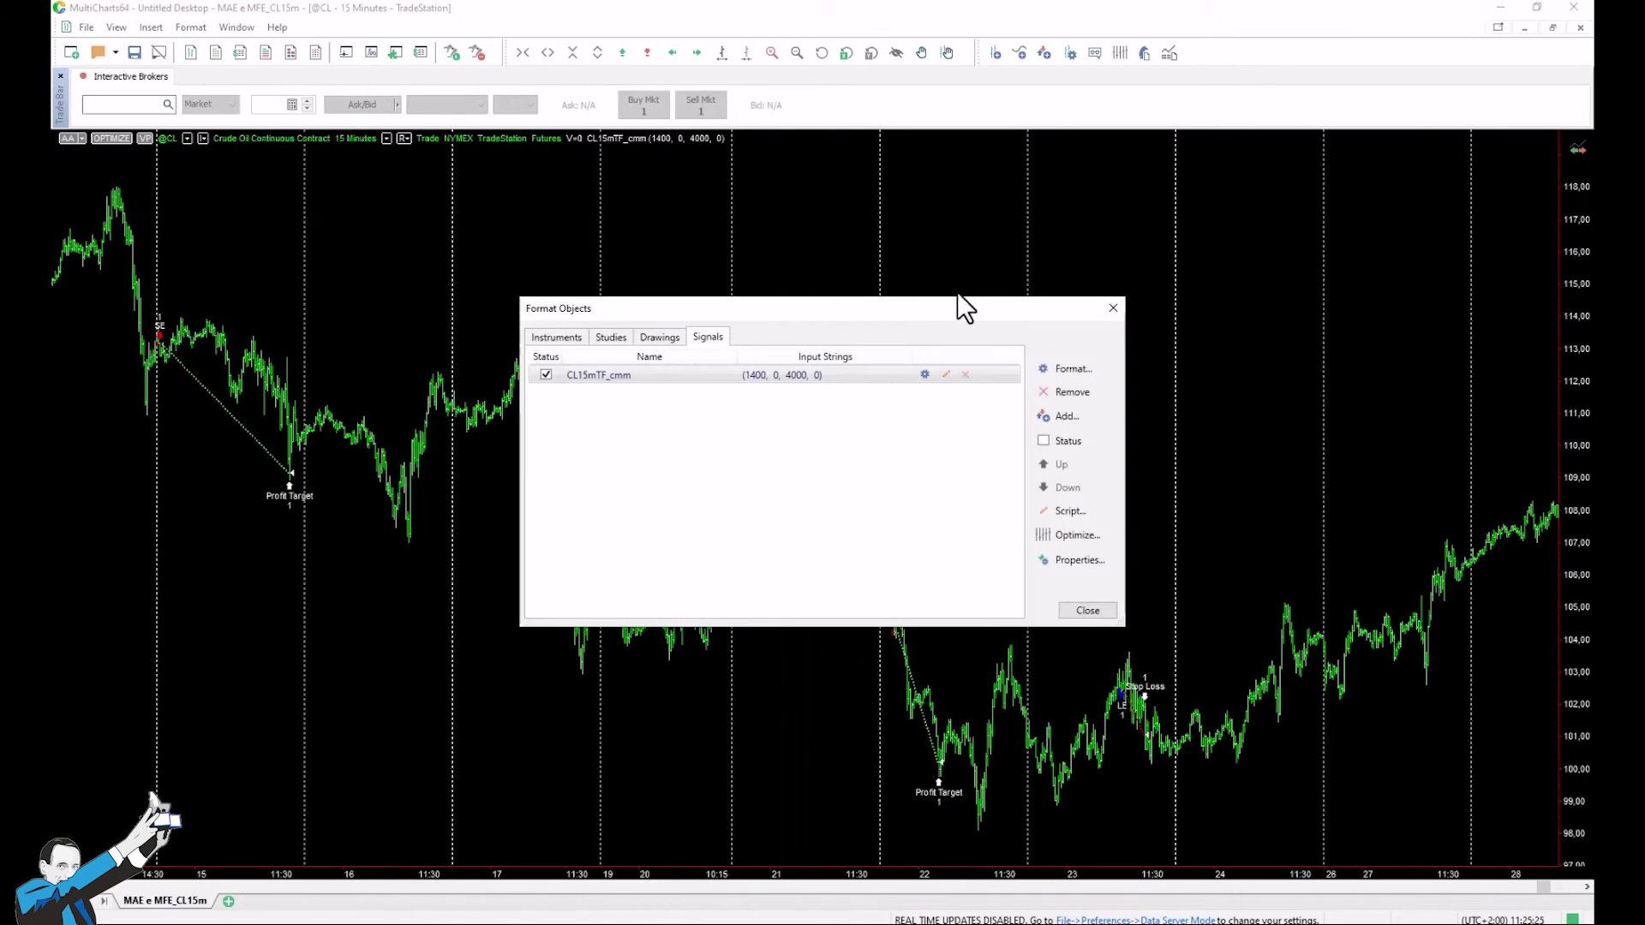
click(1051, 363)
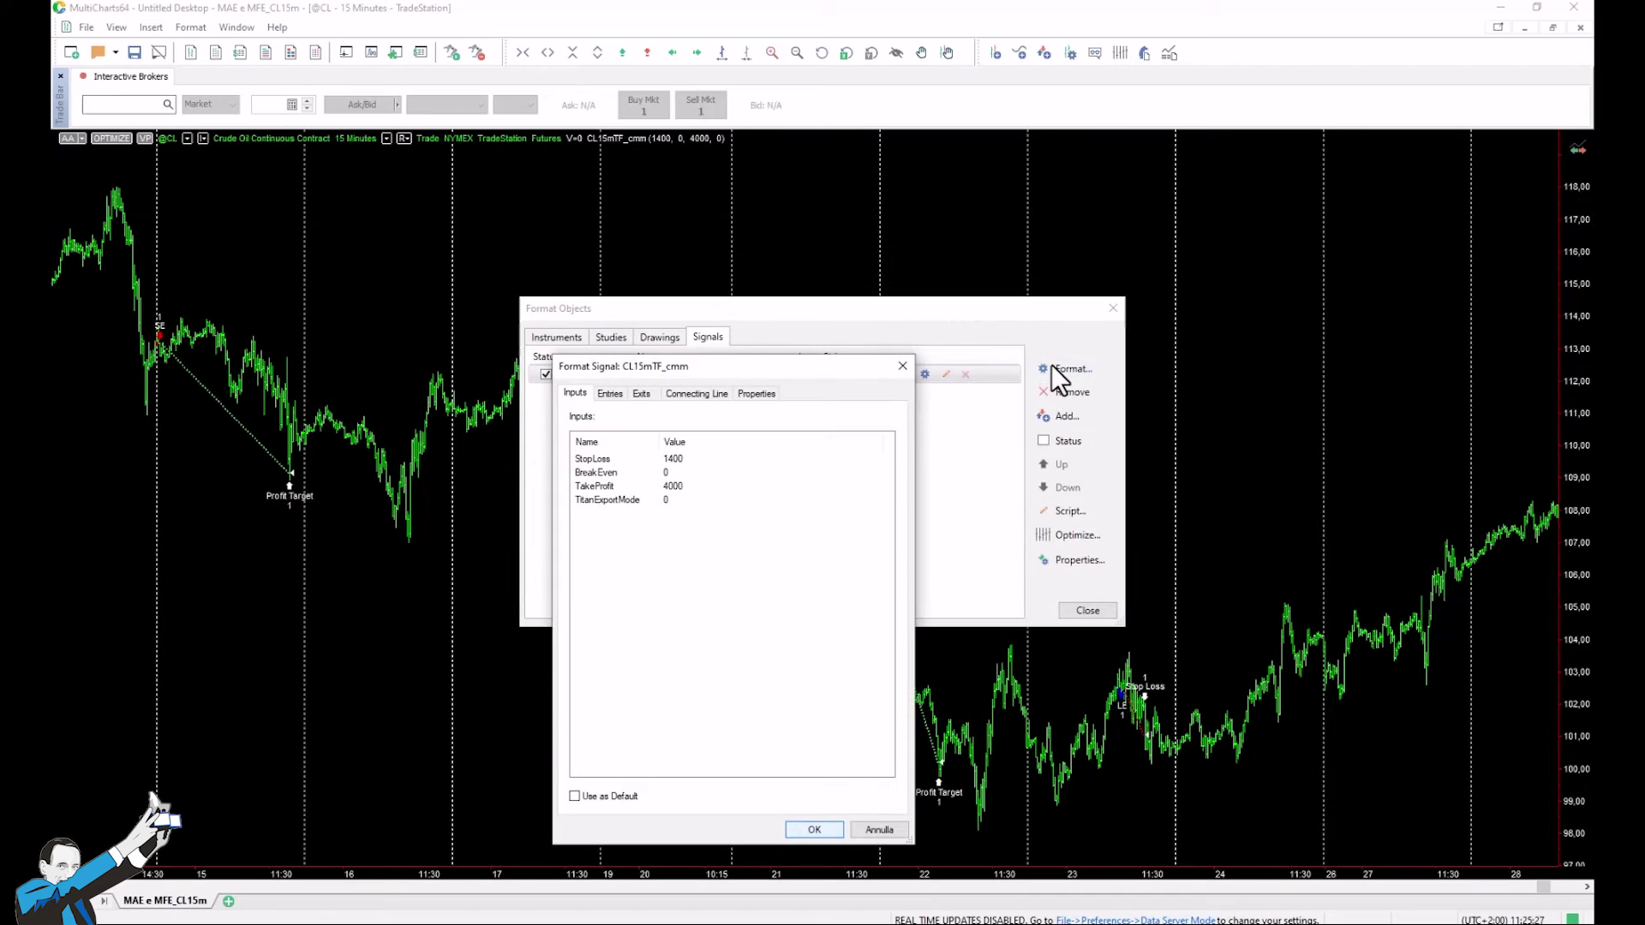
click(681, 461)
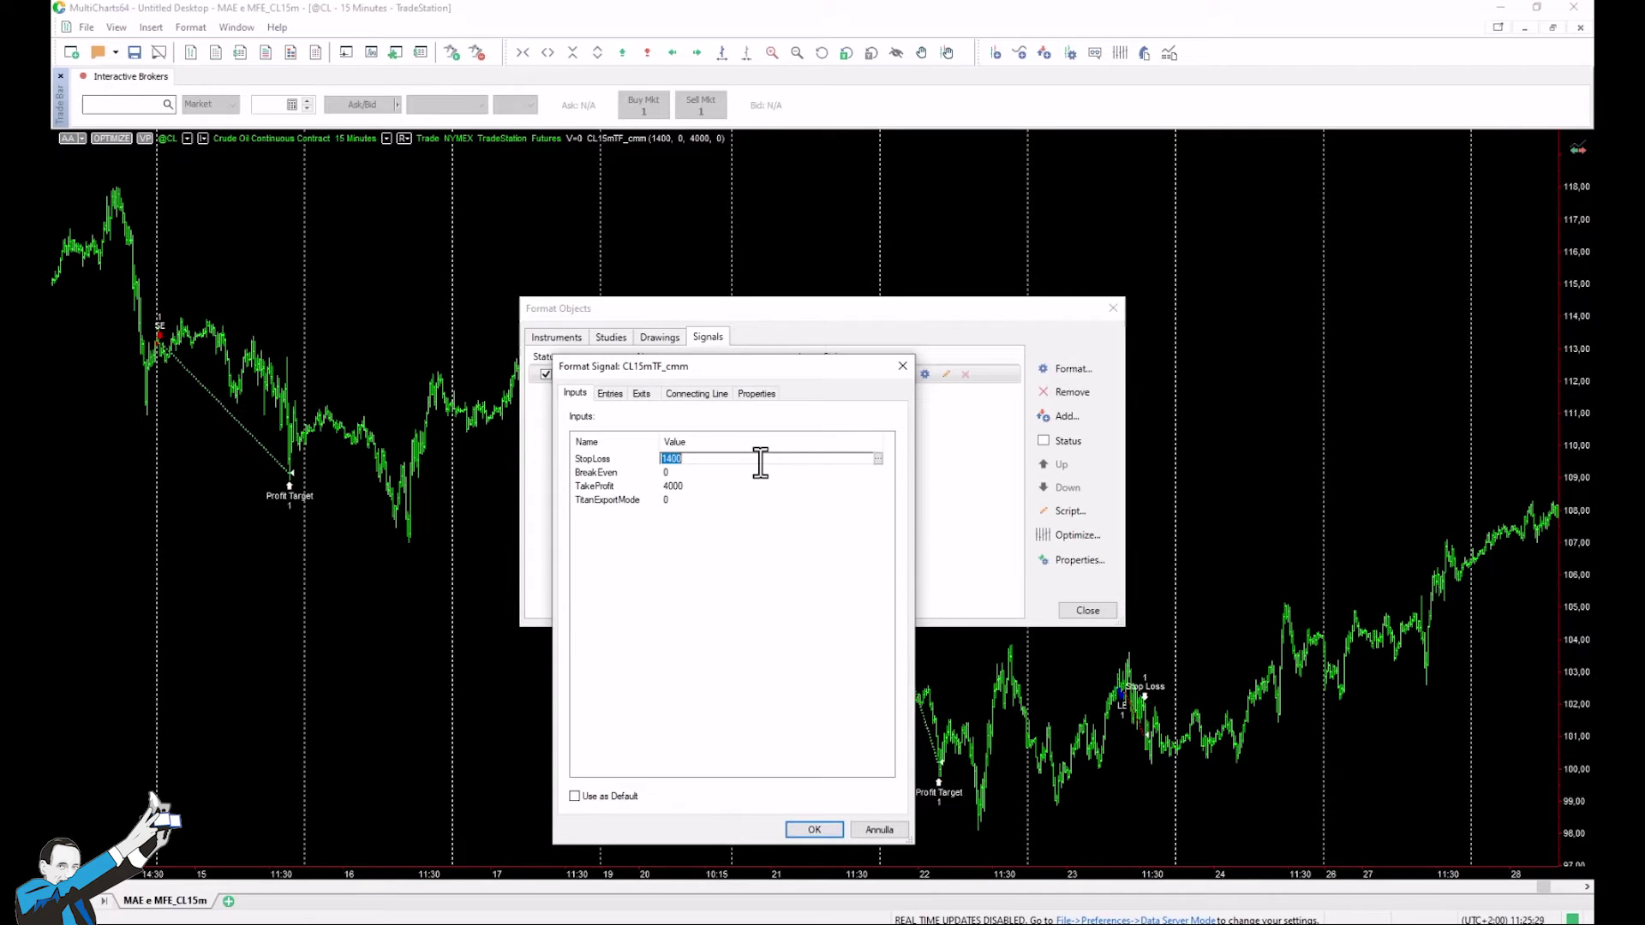
text(1400)
key(Return)
key(Return)
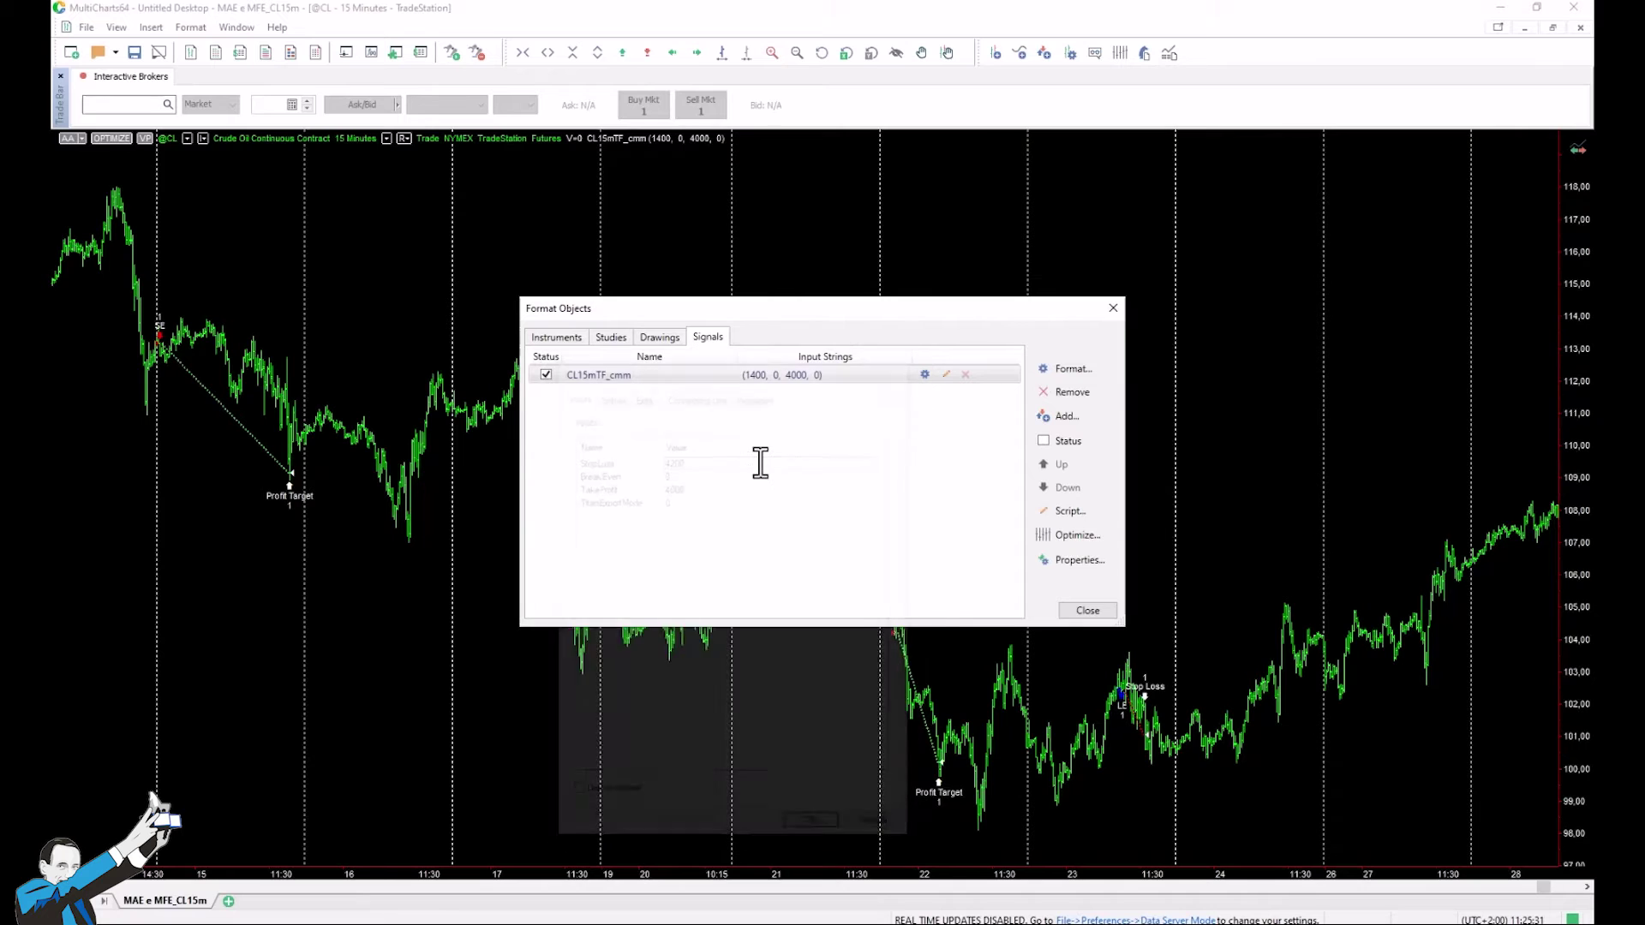
click(1087, 610)
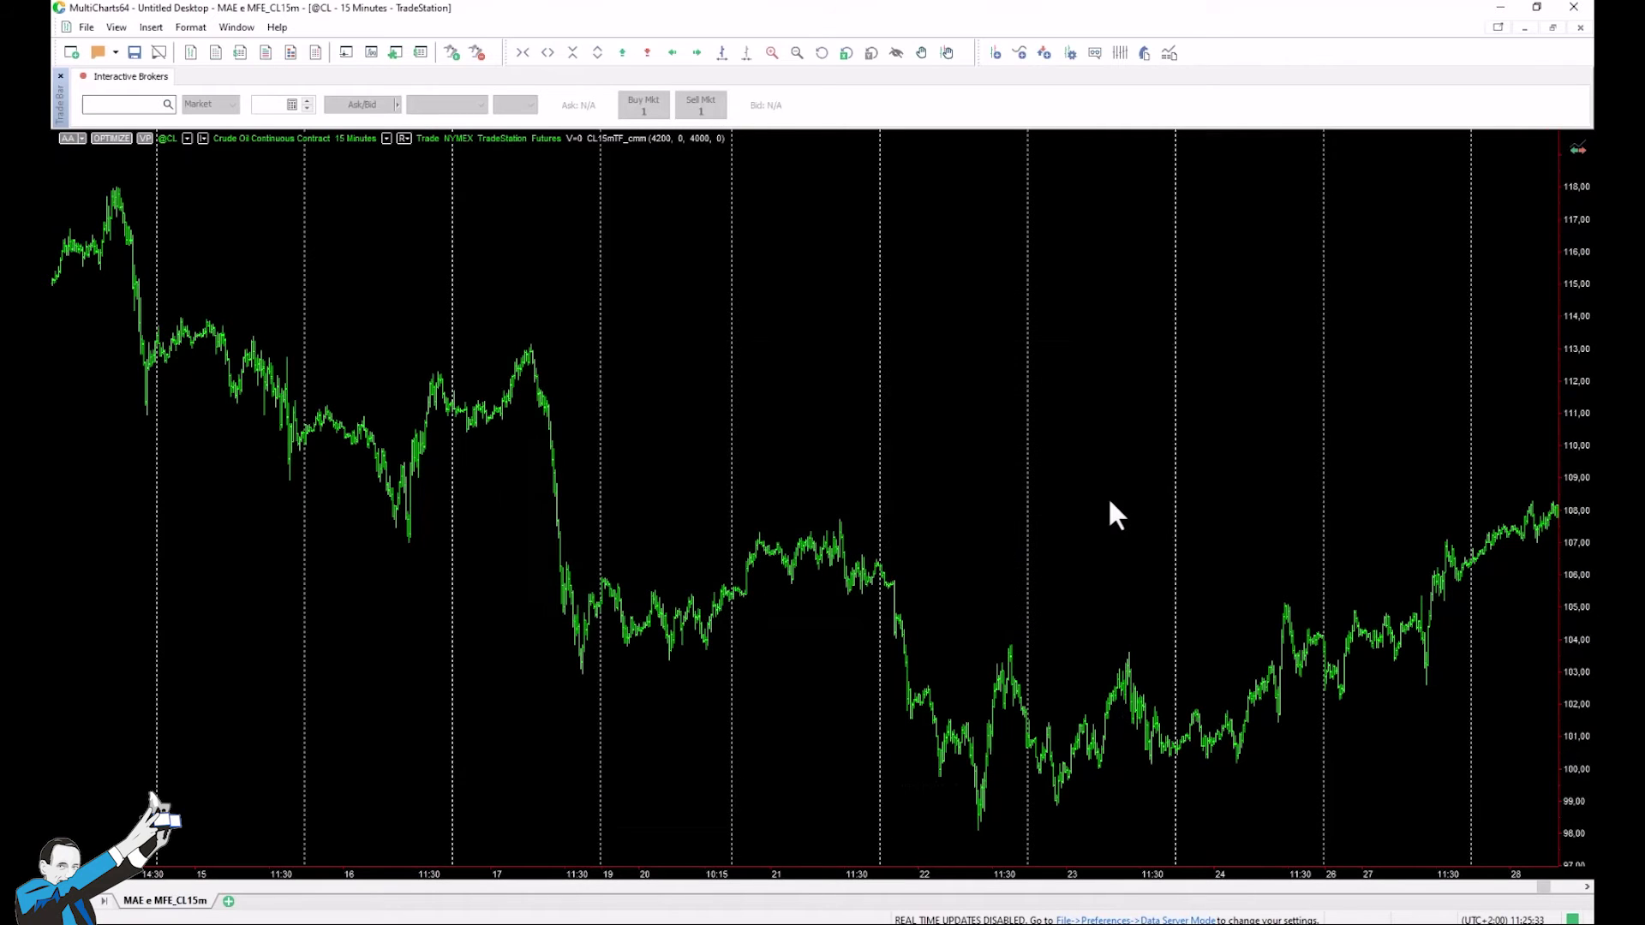
Review the performance report for the widened stop loss: summary, total trade analysis, detailed equity curve and Maximum Adverse Excursion
mouse_move(1109, 499)
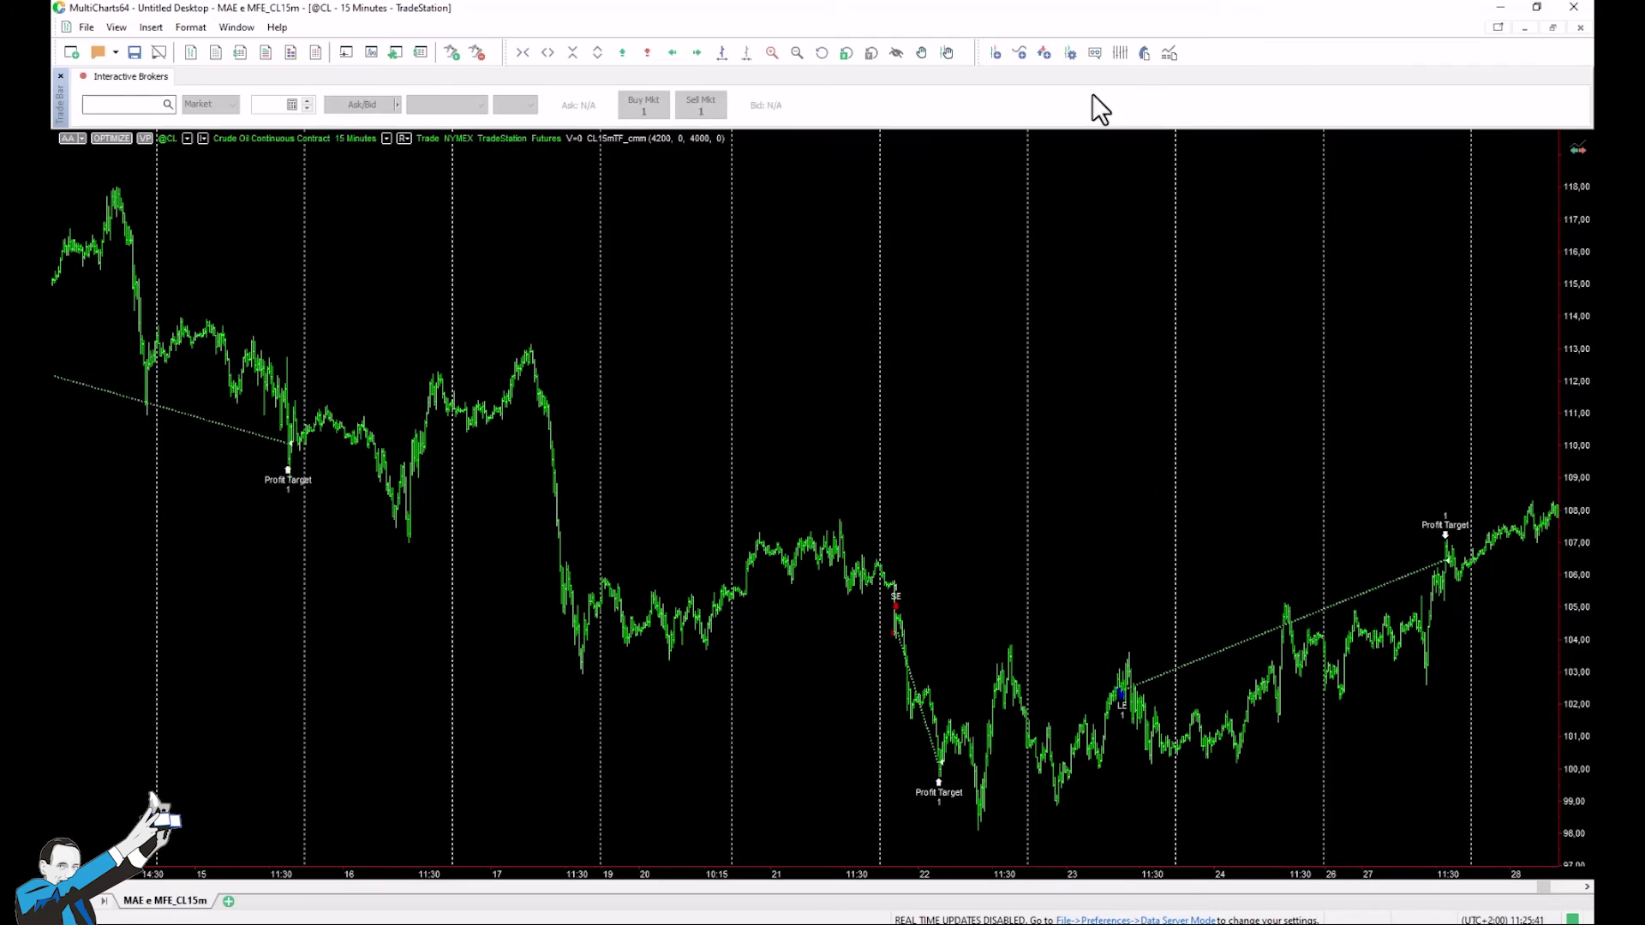
click(1139, 54)
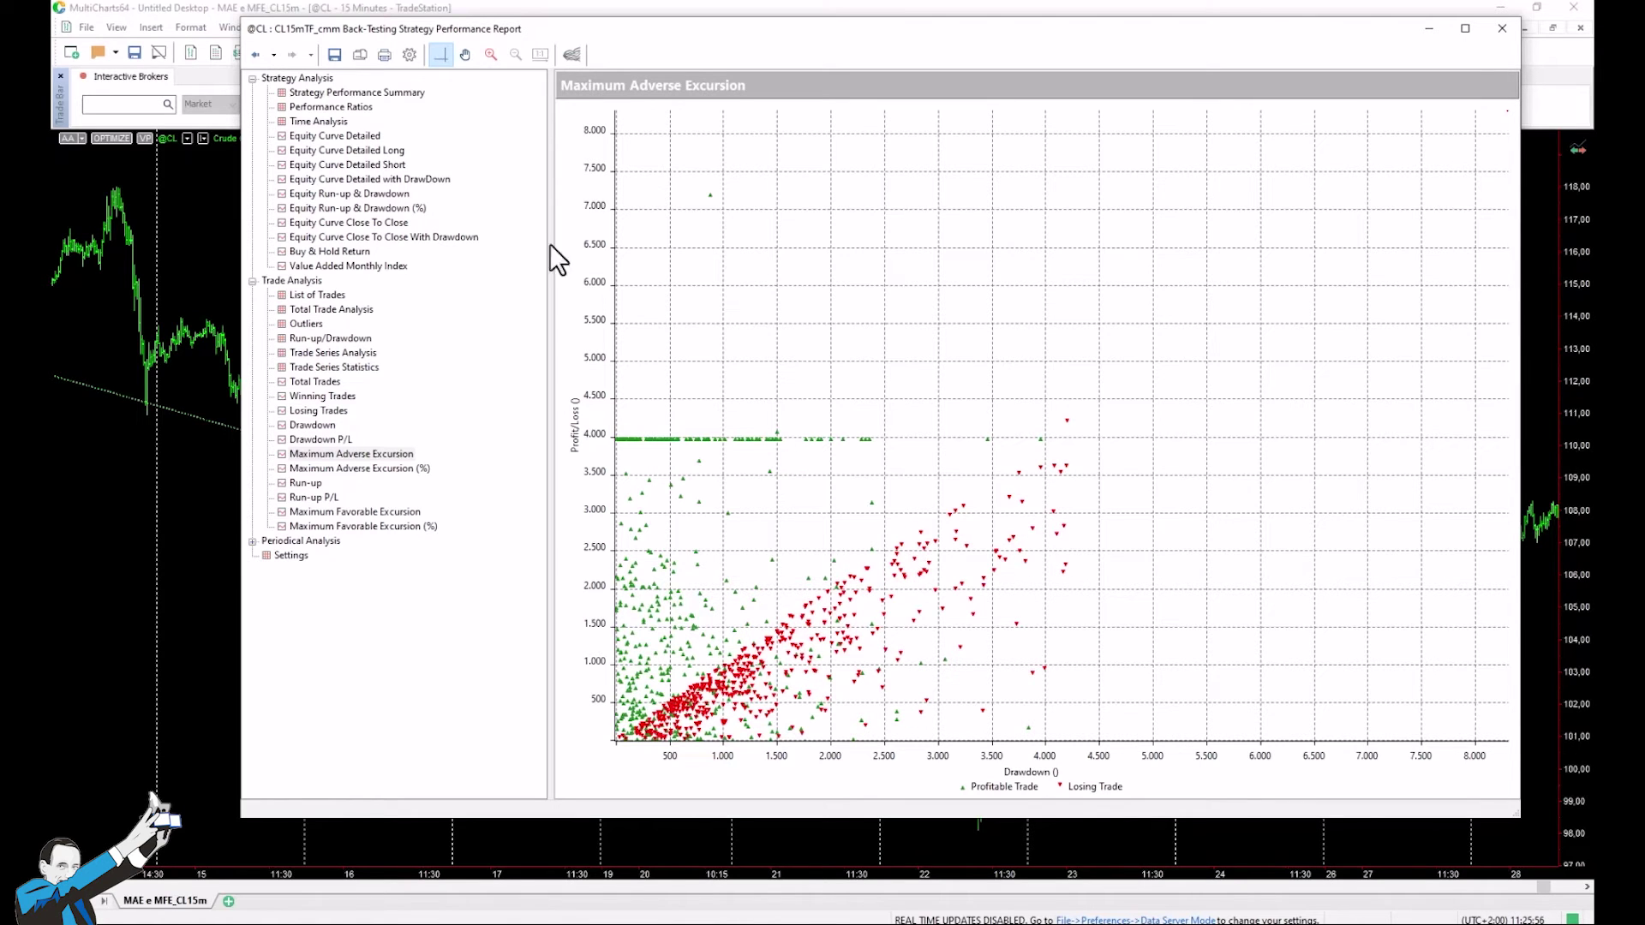
click(358, 93)
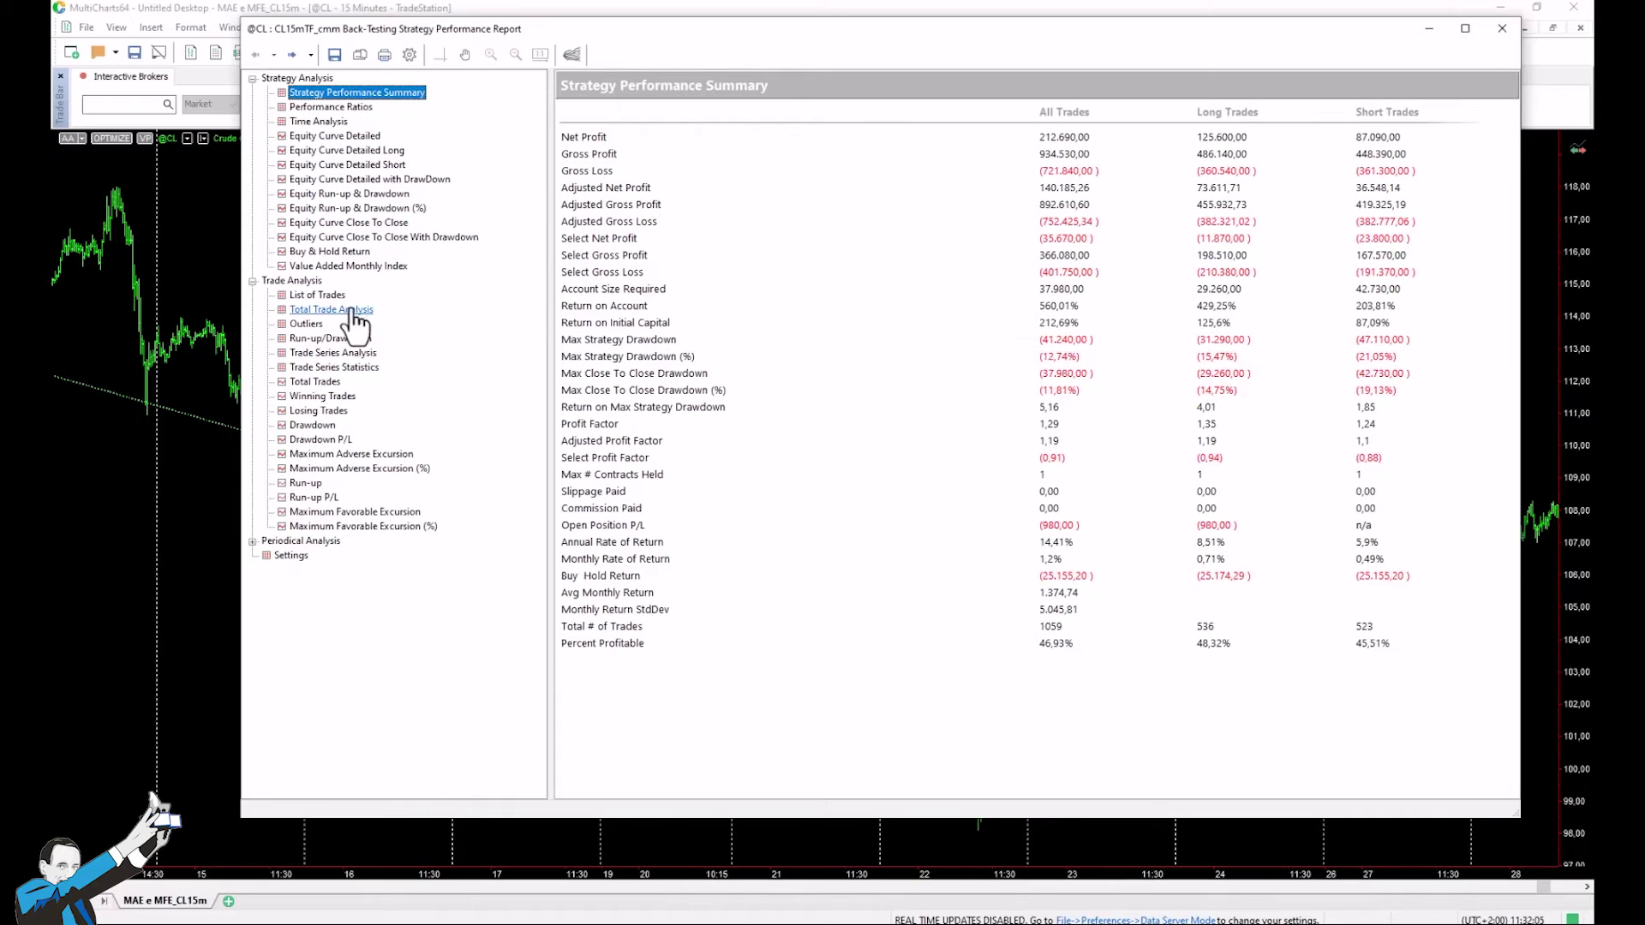
click(331, 309)
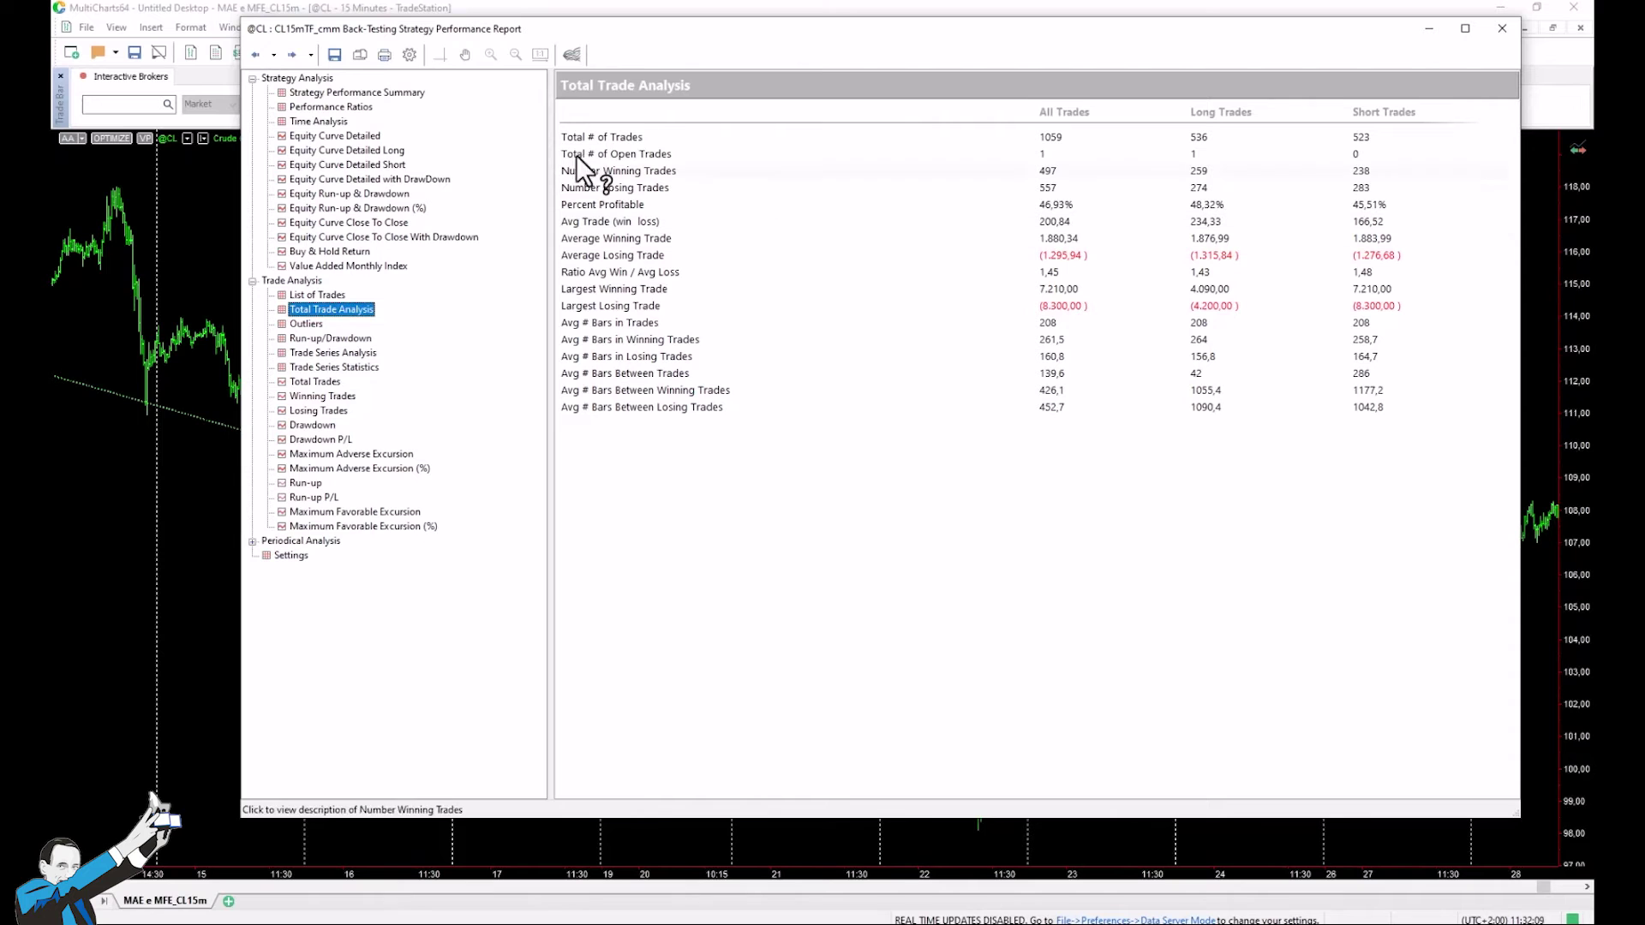
click(317, 137)
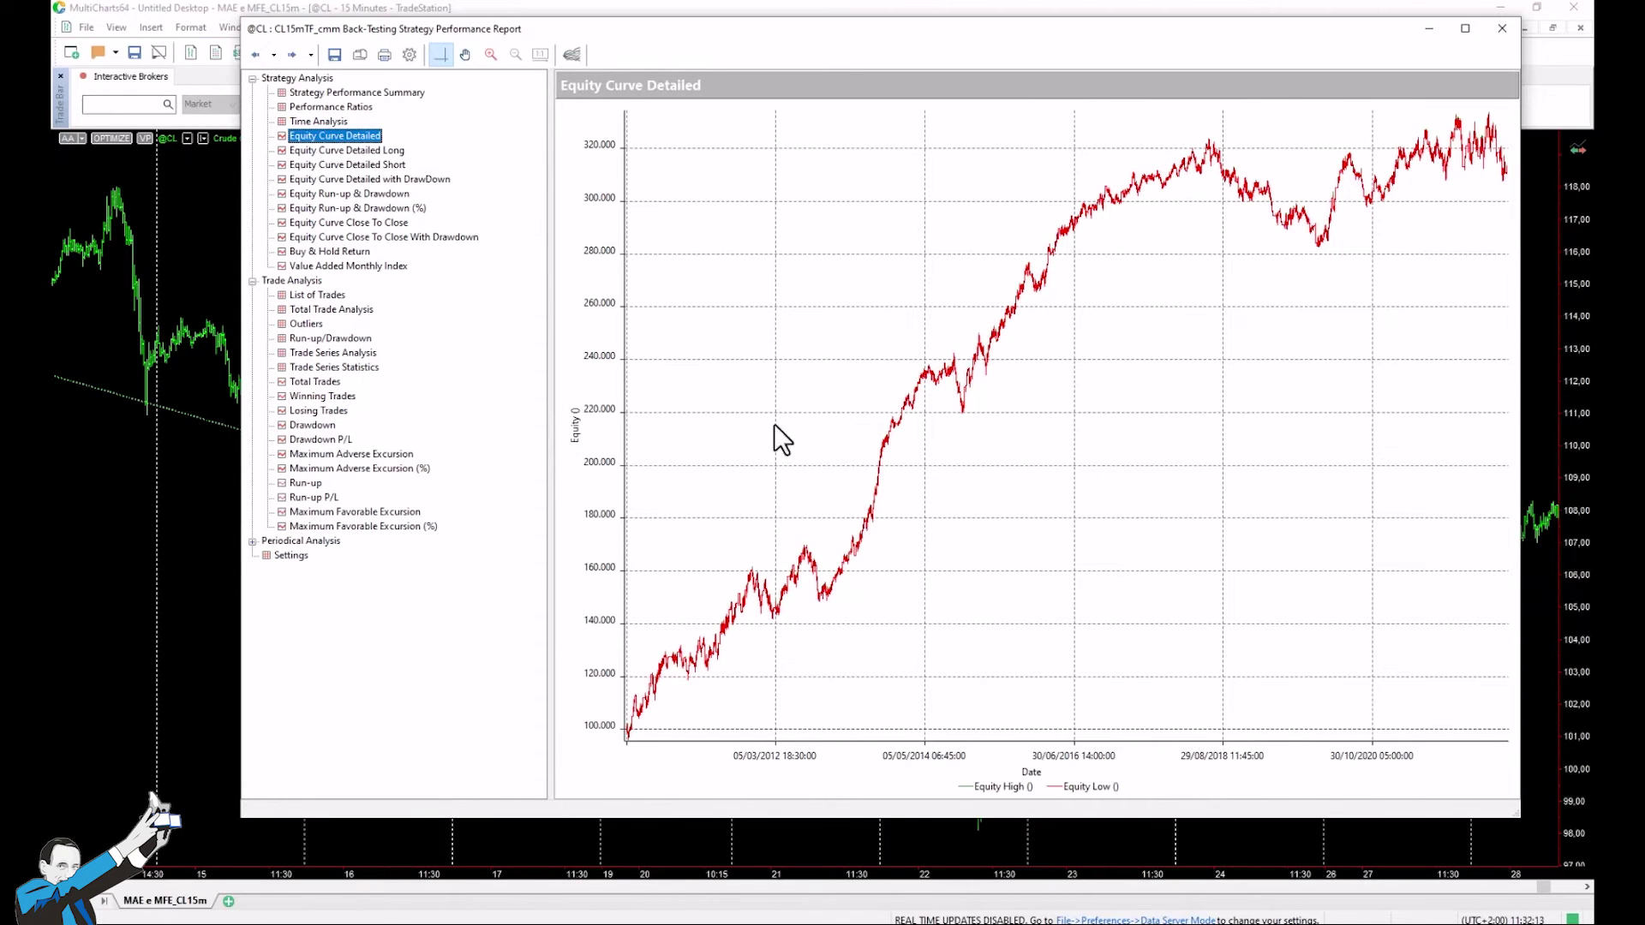
click(344, 455)
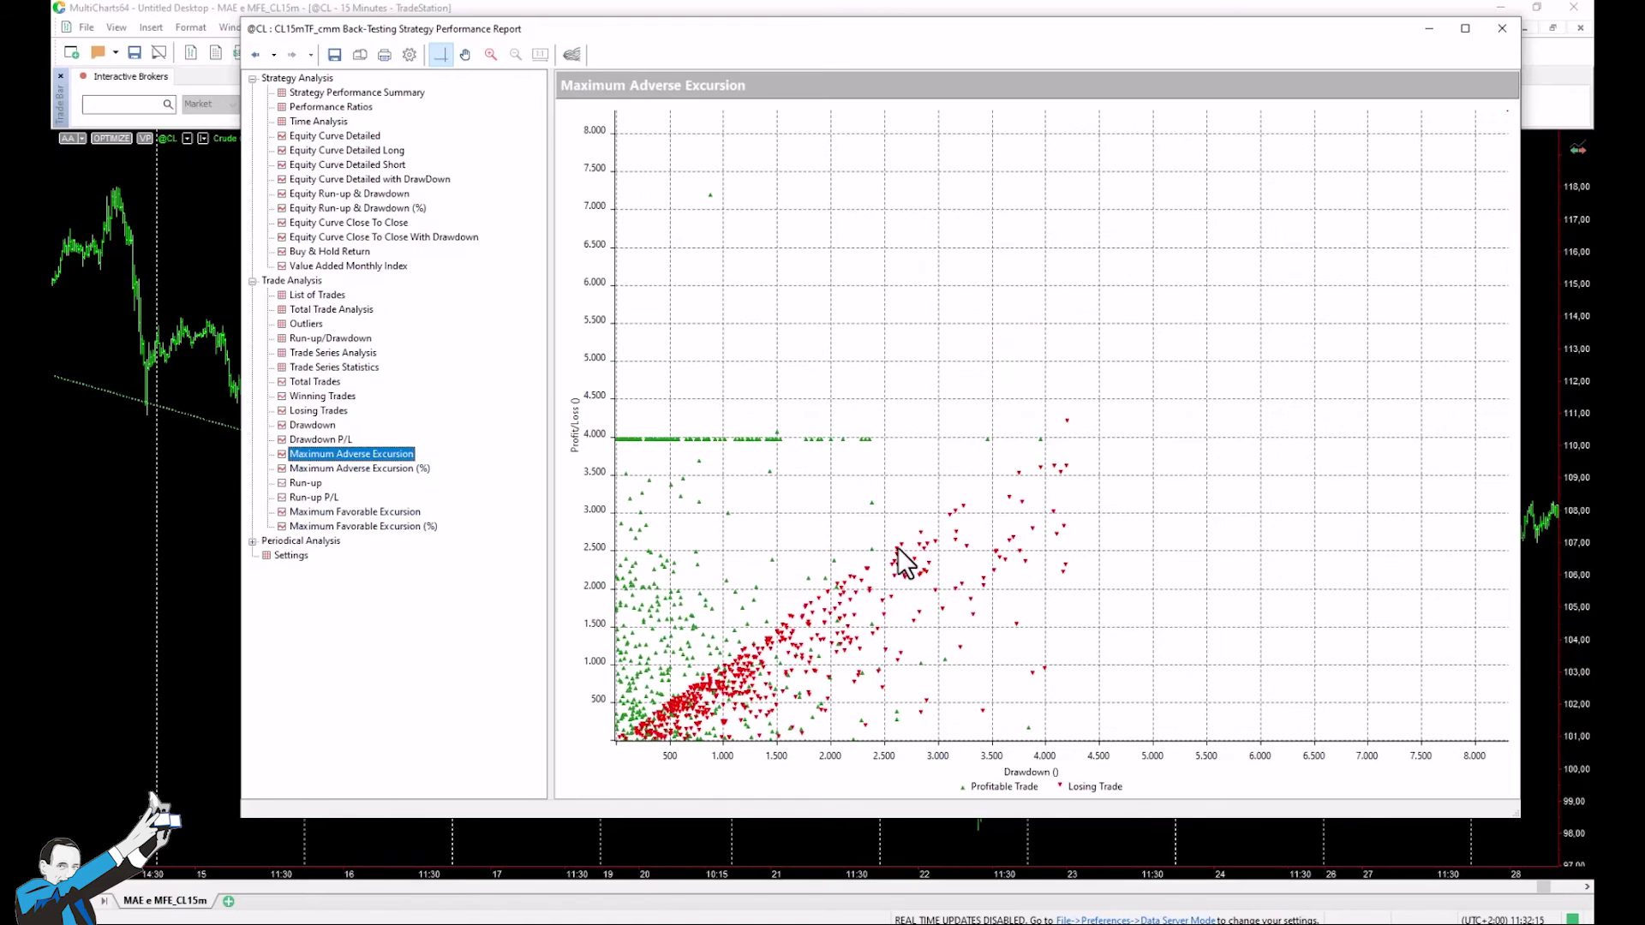
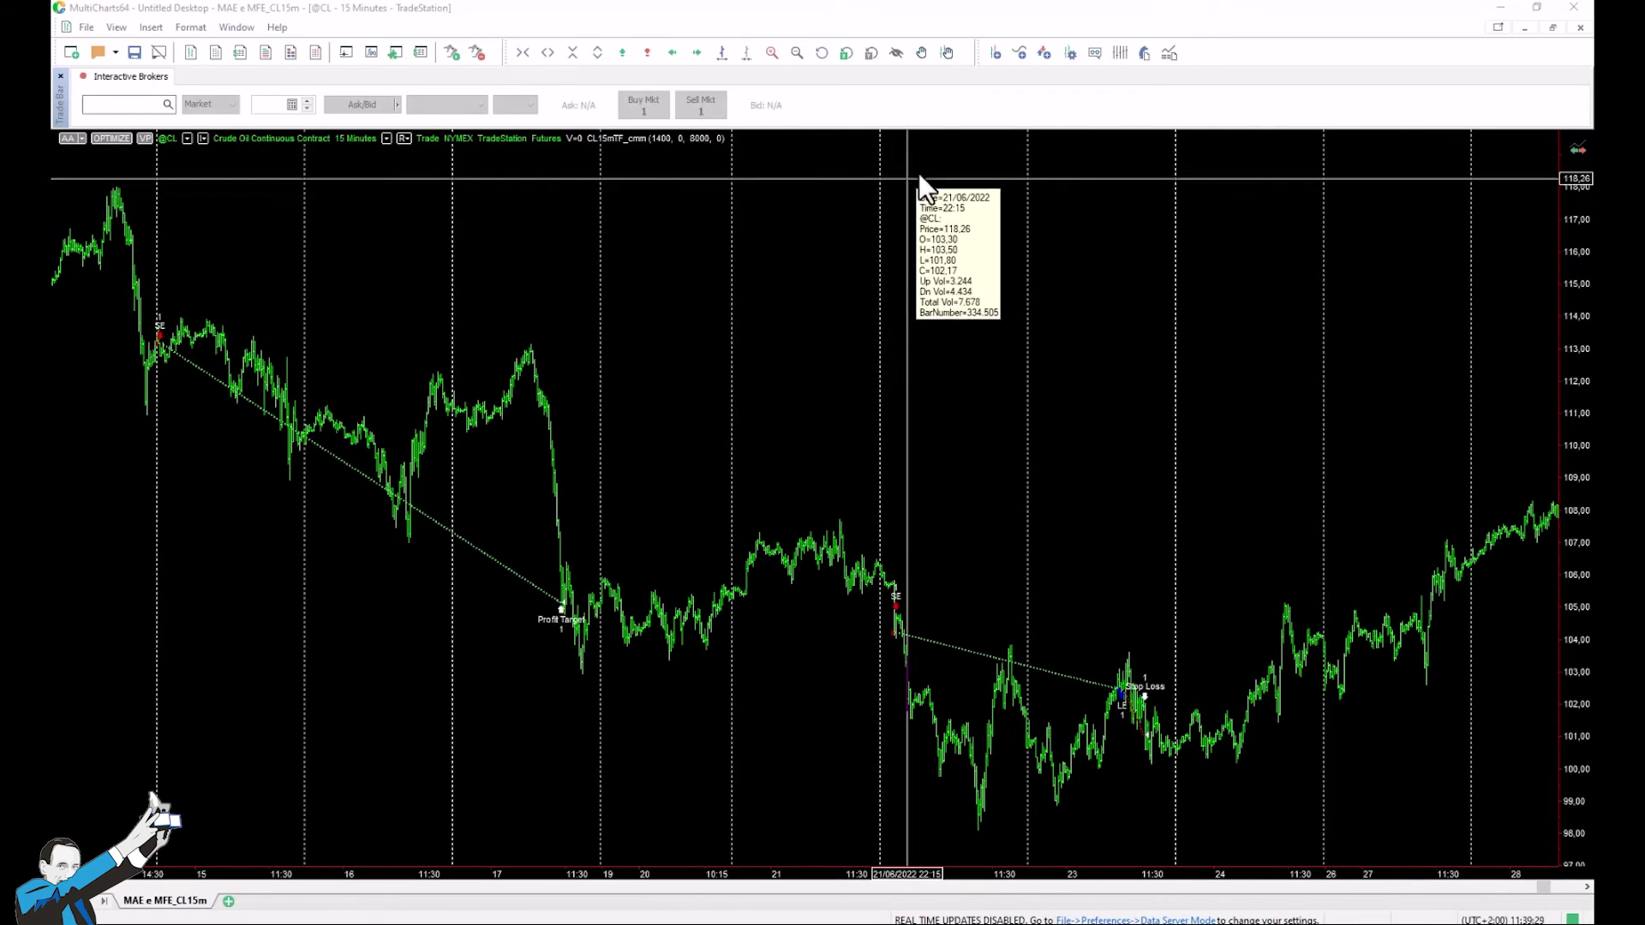
Review the performance report for the 8000 take profit, covering summary, total trade analysis and detailed equity curve
click(1145, 53)
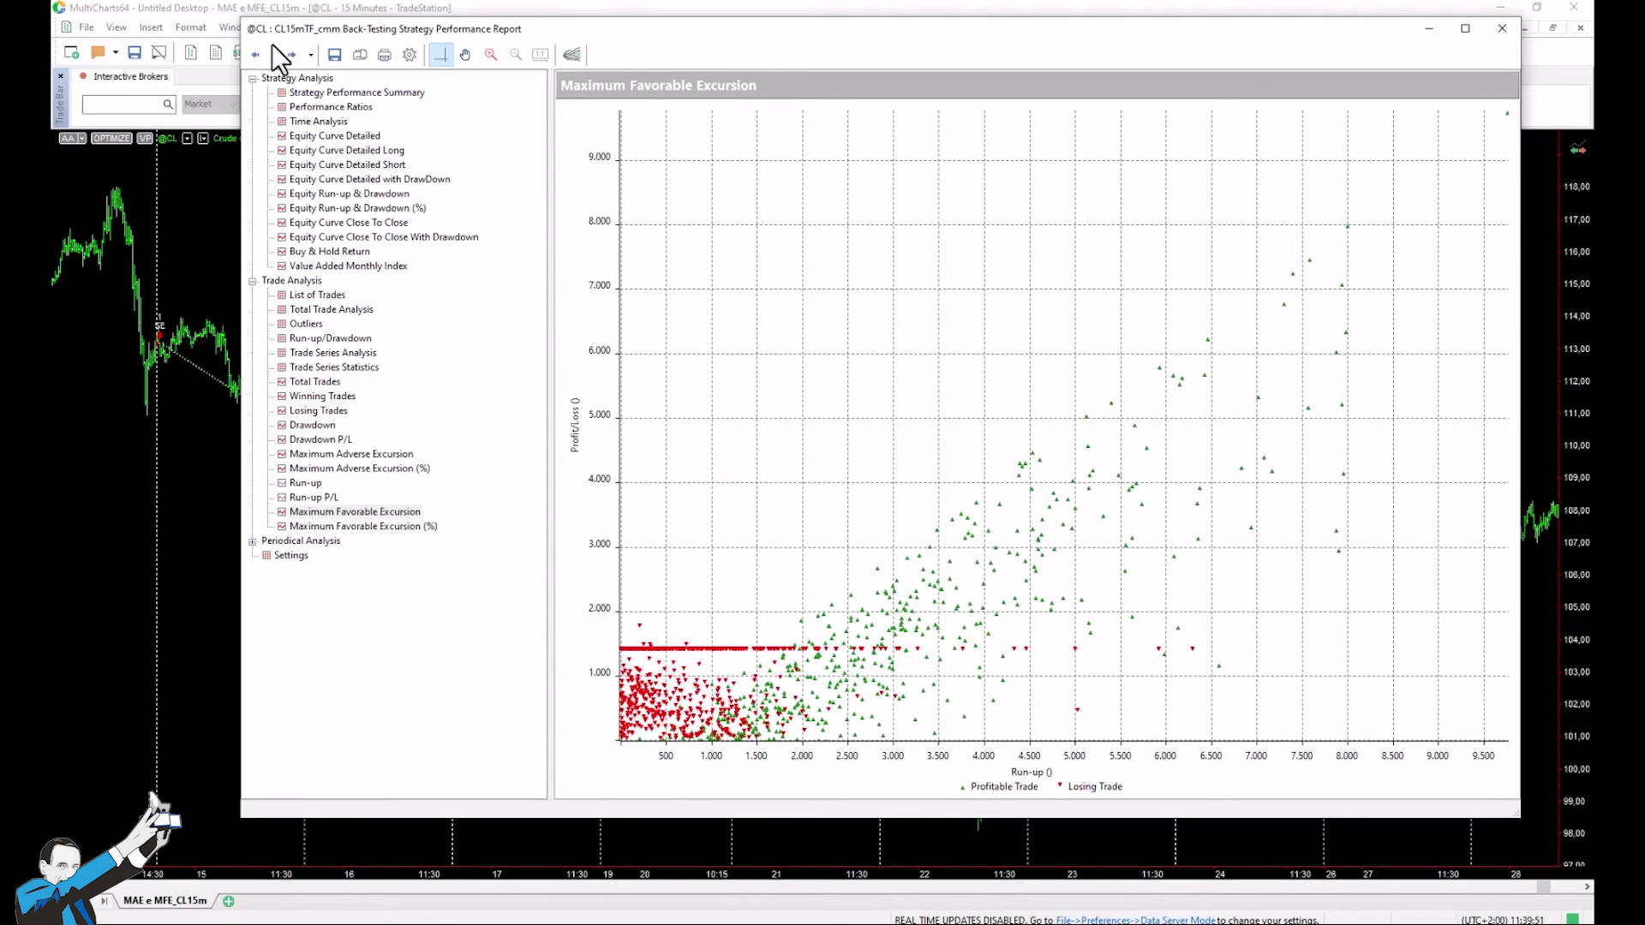
click(233, 22)
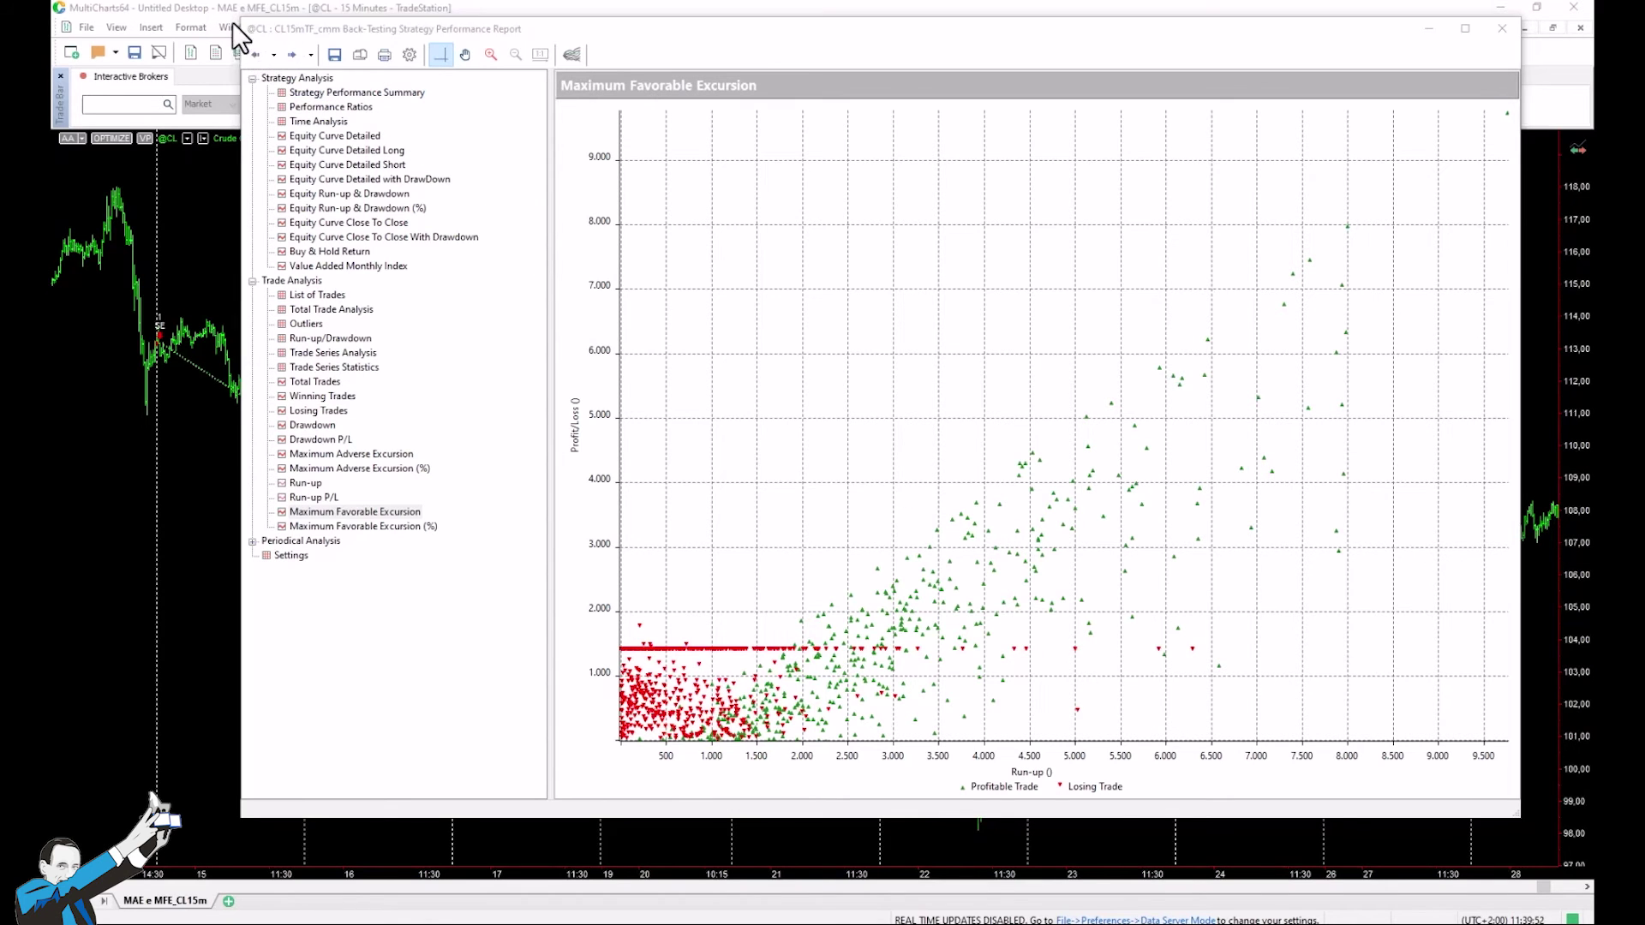
click(353, 93)
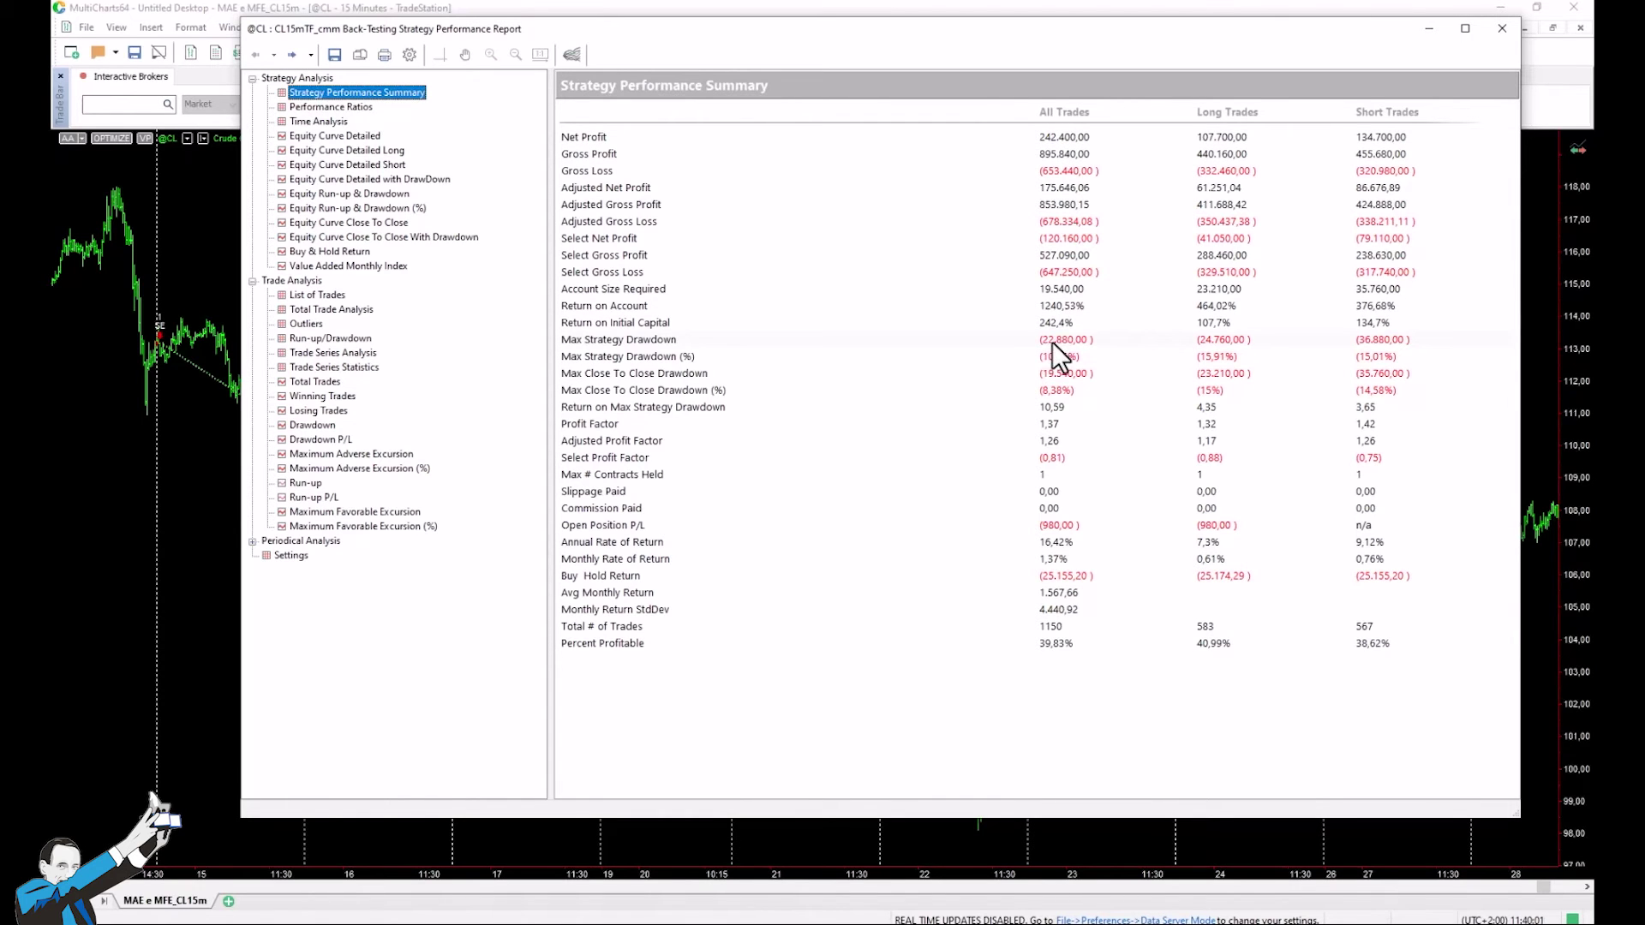
click(343, 311)
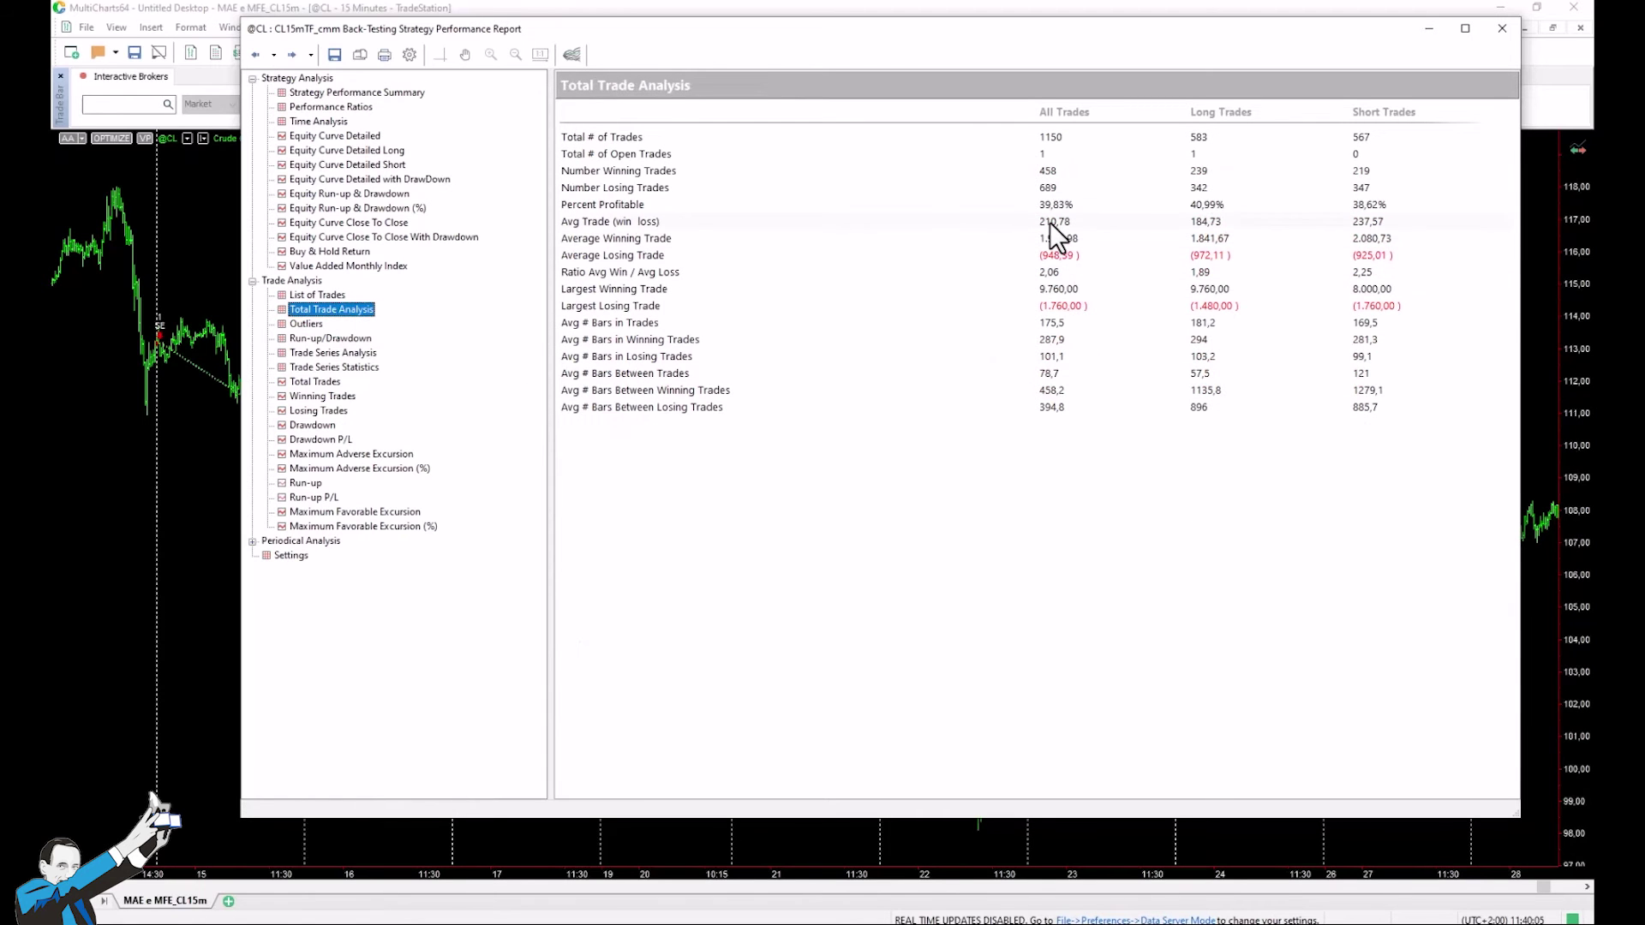
click(339, 136)
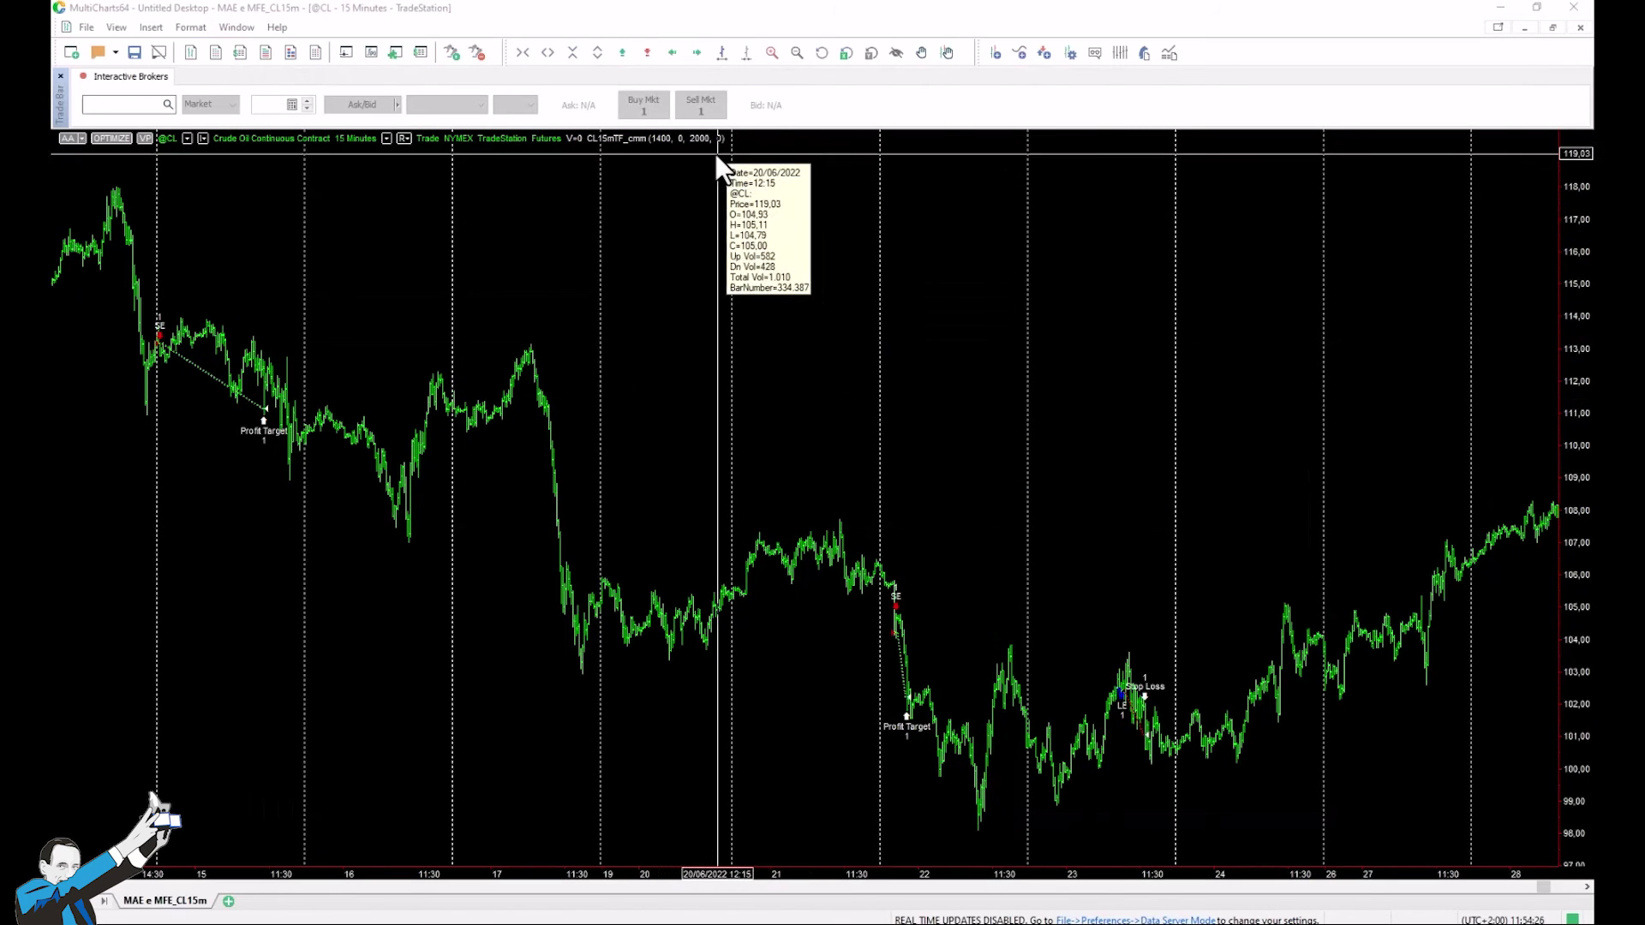
Check the performance summary and total trade analysis for the strategy with the 2000 take profit
click(1144, 53)
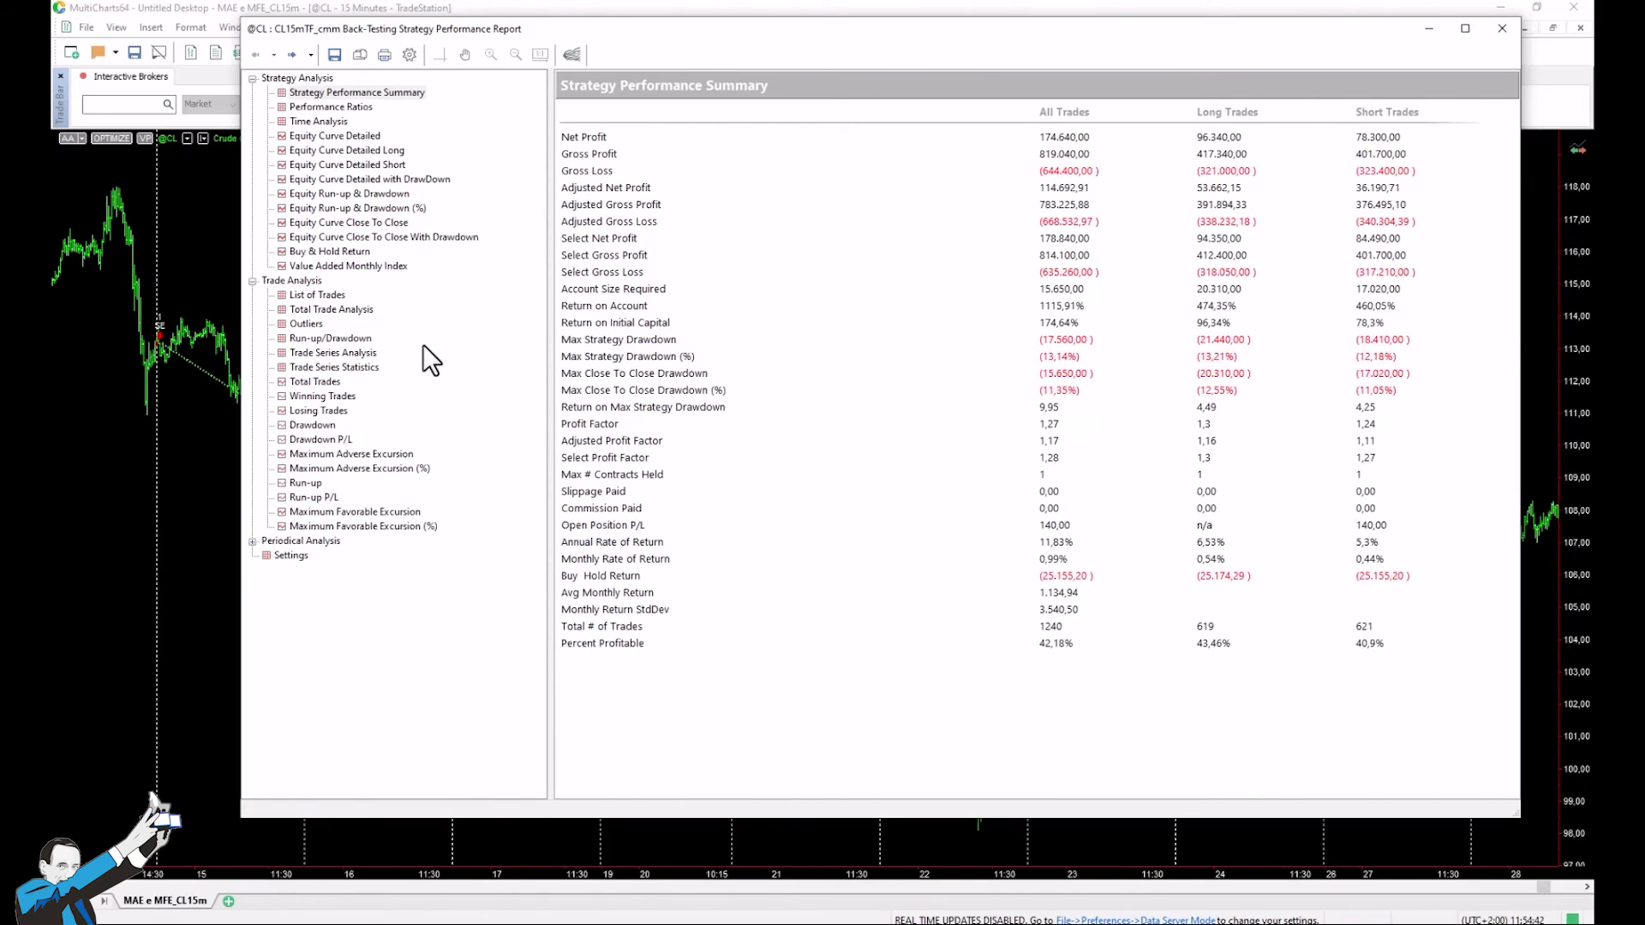
click(339, 310)
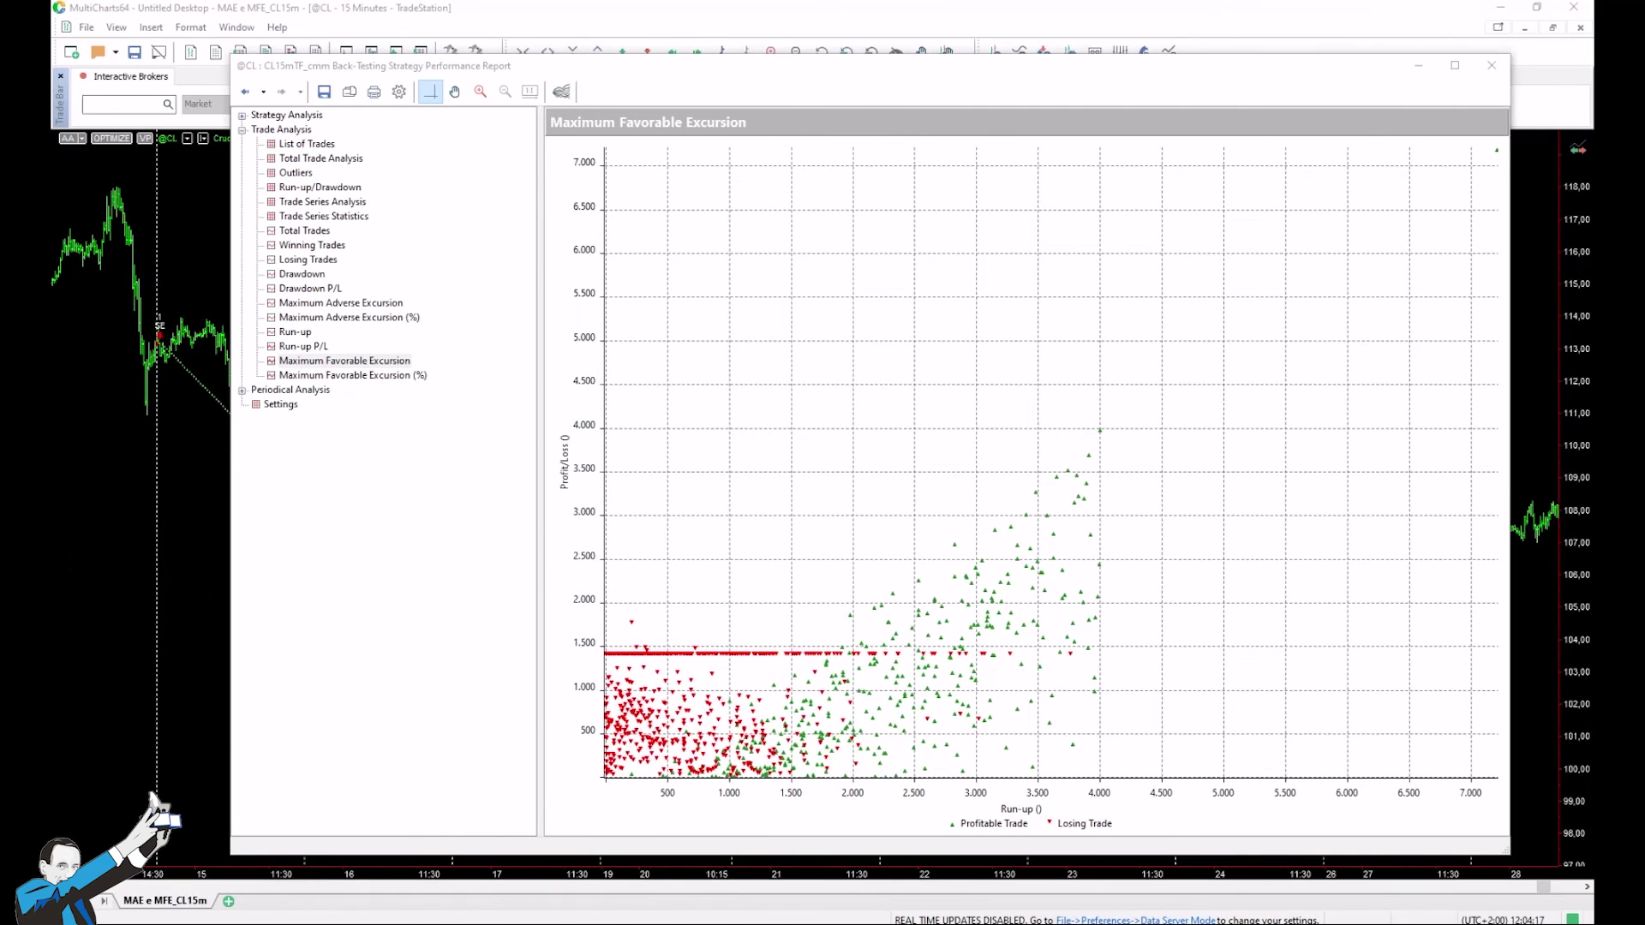
Close the performance report and compare the BreakEven results in the optimization report with the row for BreakEven 0
key(alt+F4)
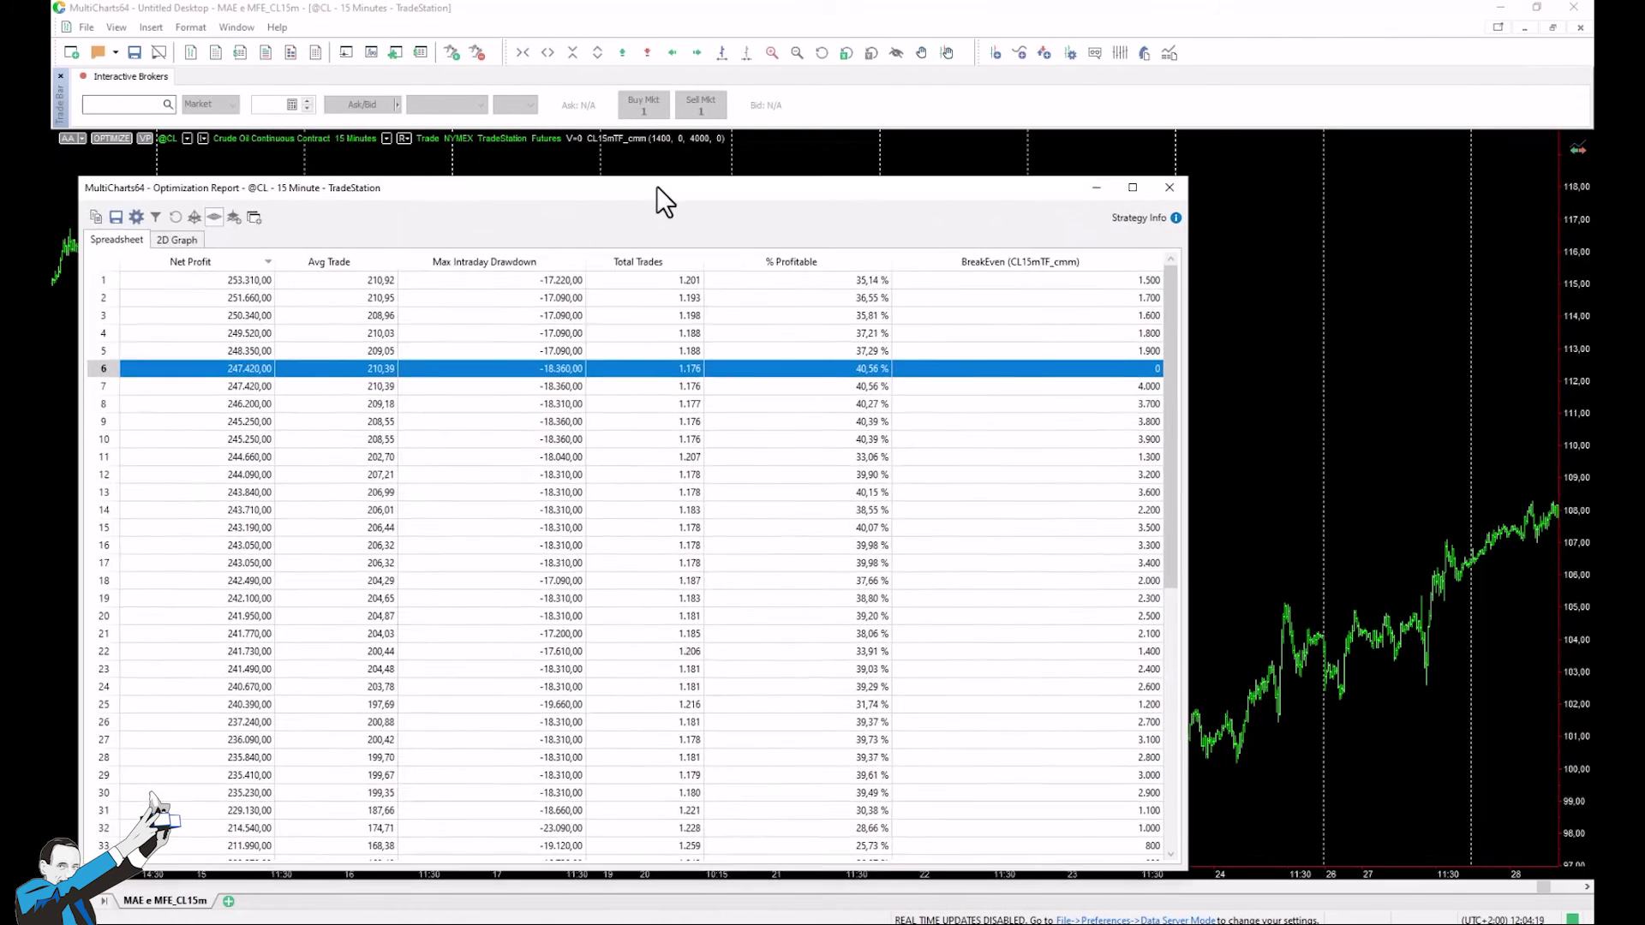
drag(656, 186, 783, 145)
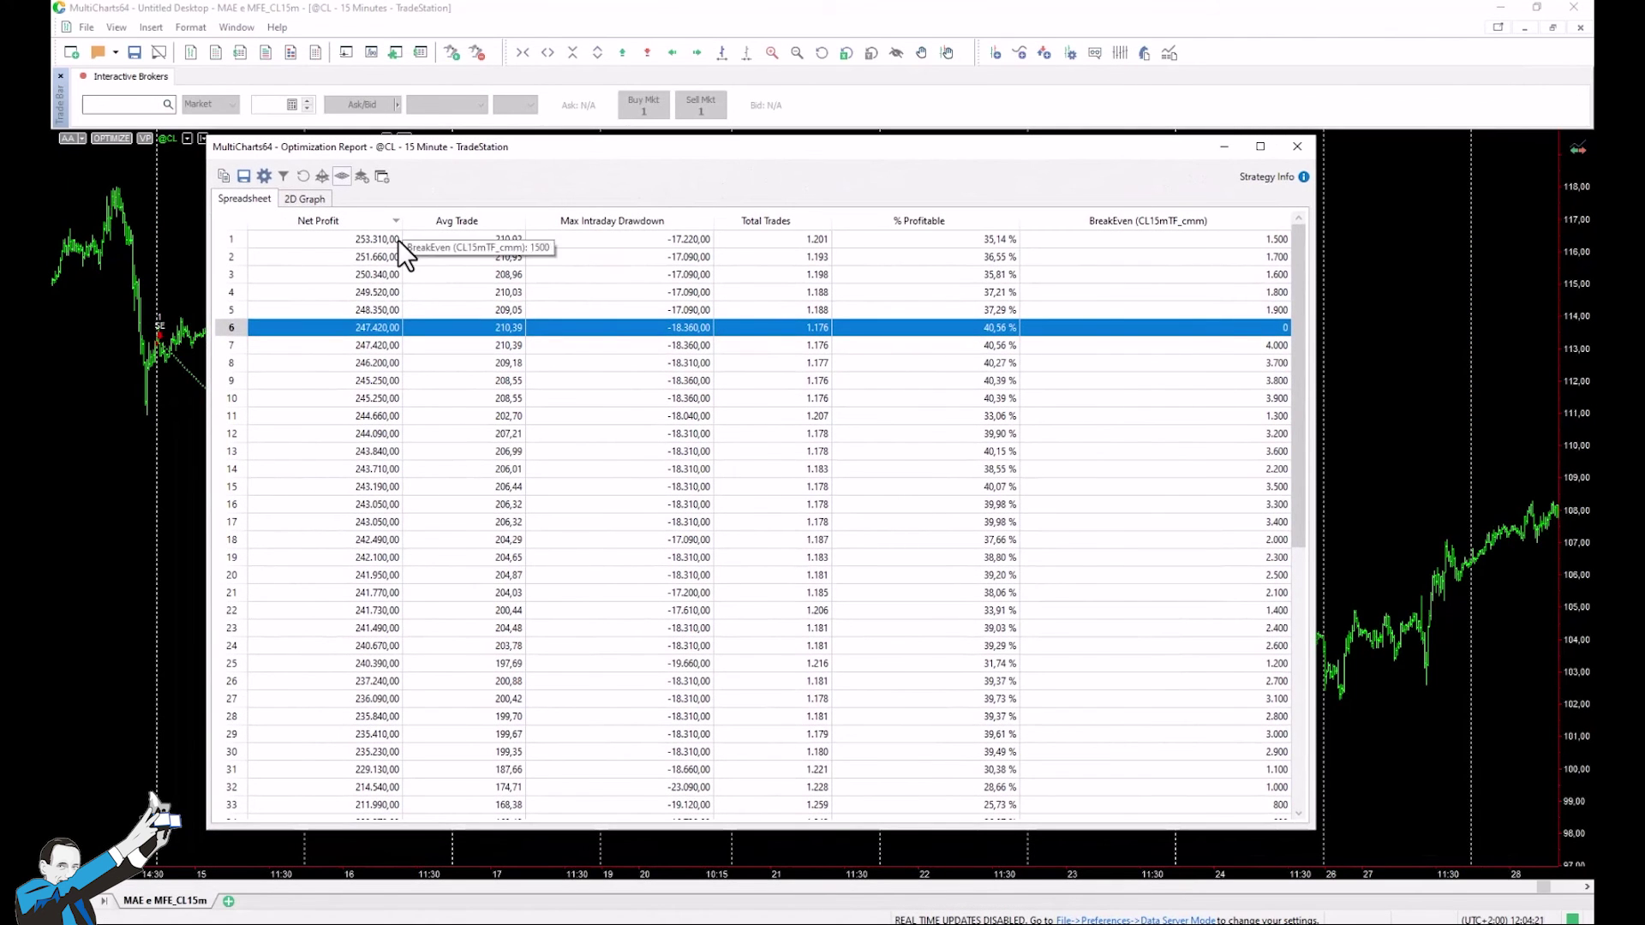
mouse_move(346, 322)
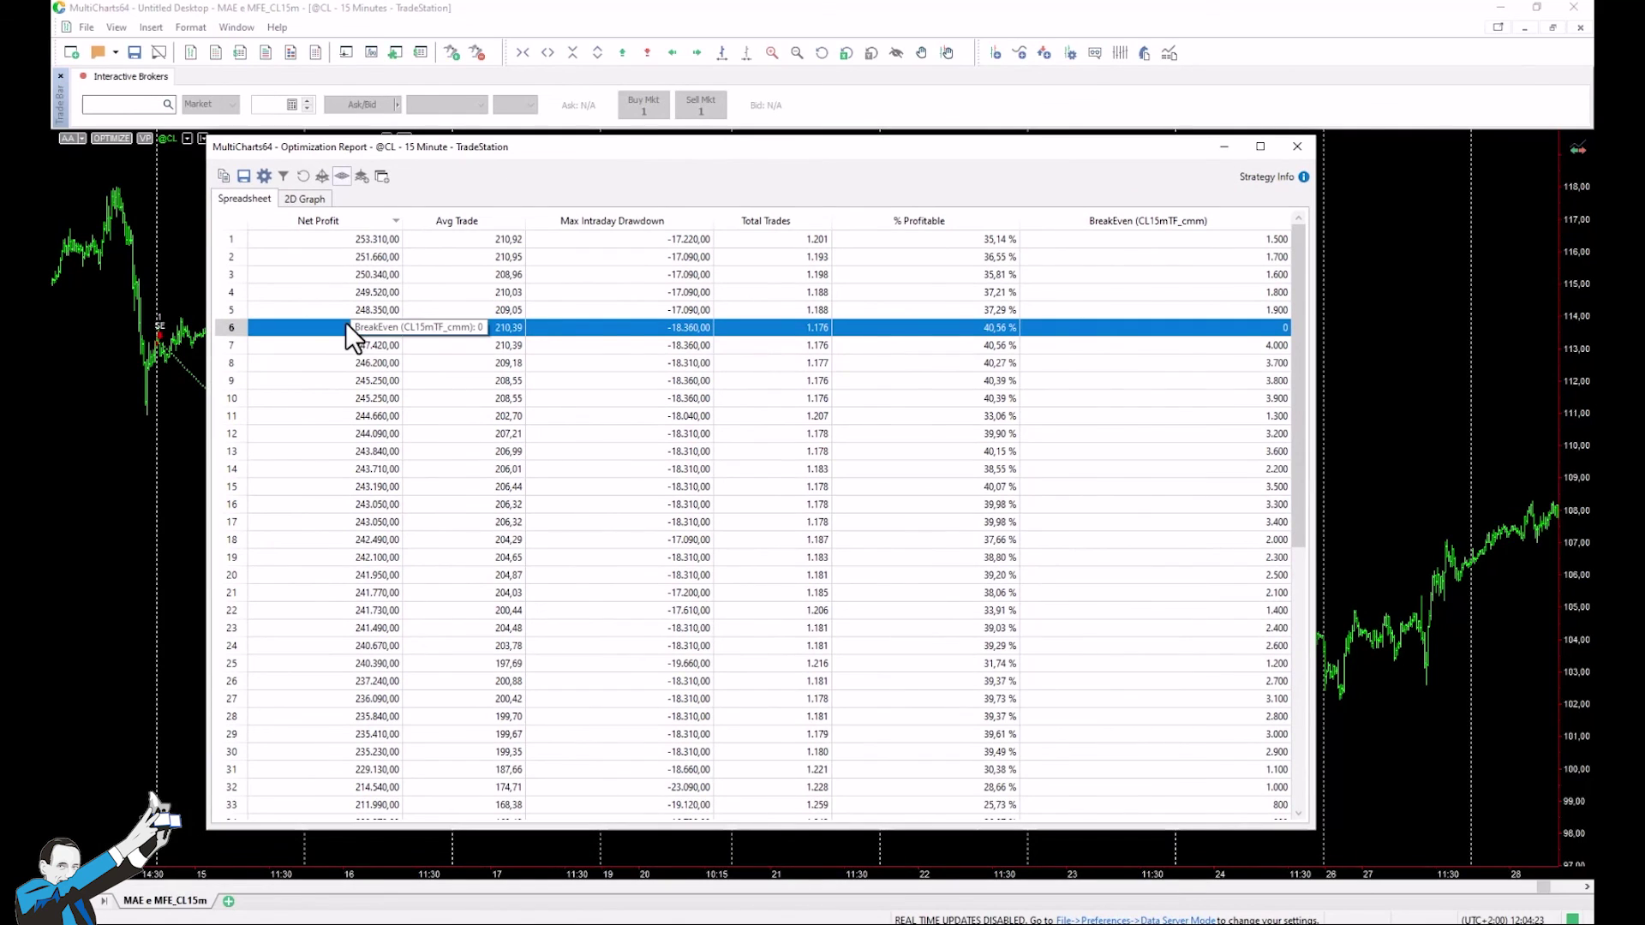